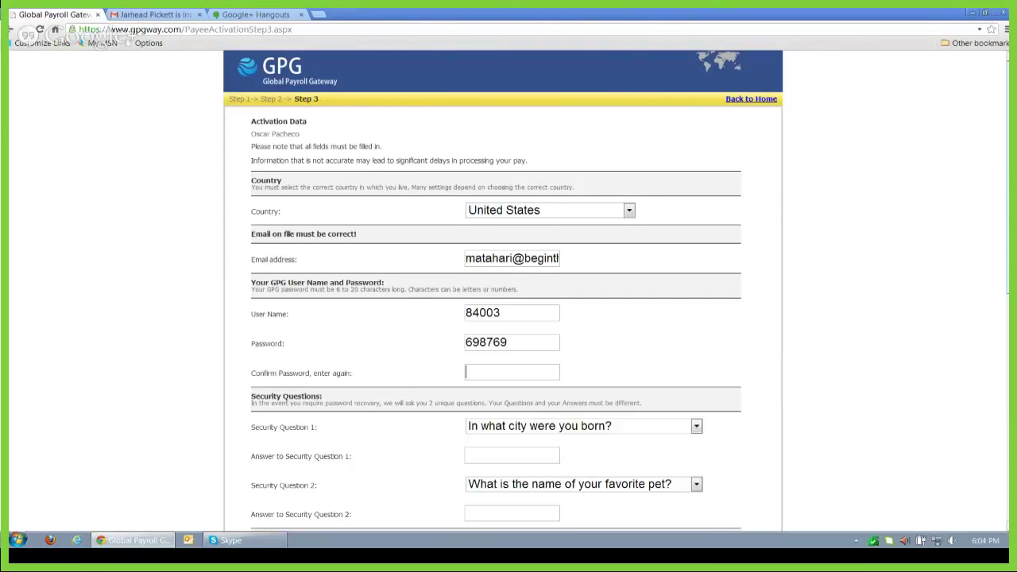
Step: Re-enter the password in Confirm Password and type the security question answer
scroll(997, 135, "down", 1)
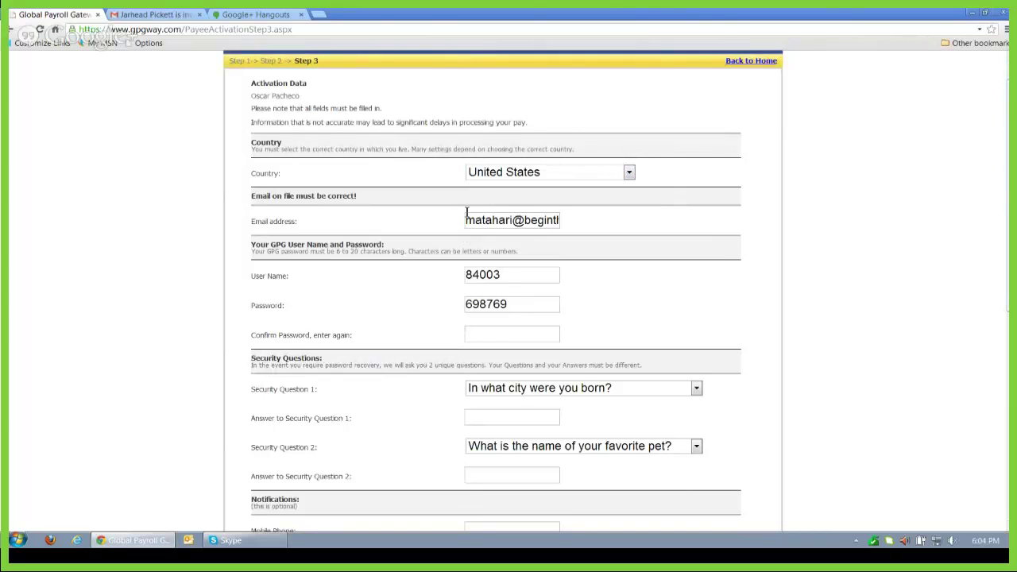
left_click(483, 336)
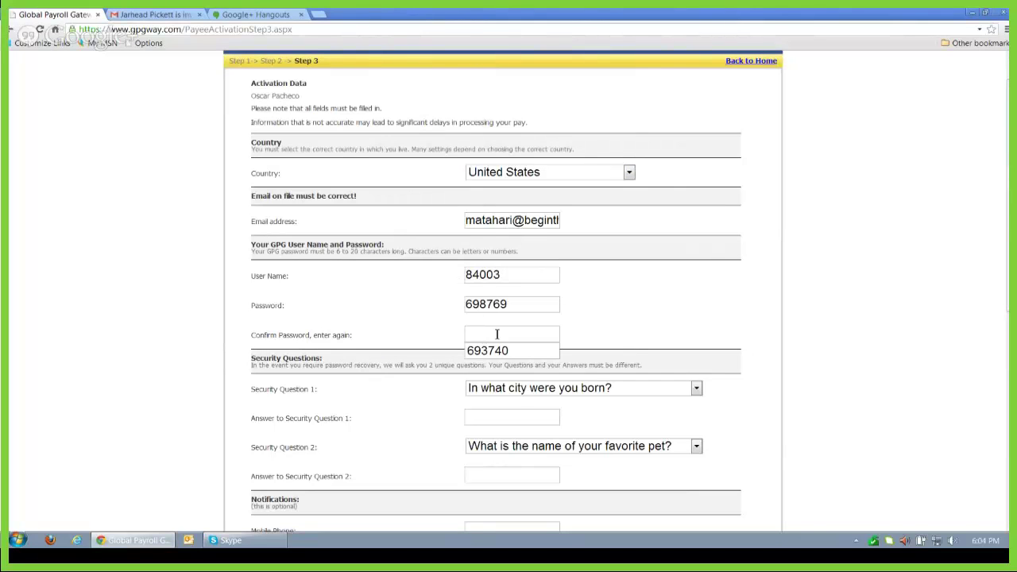
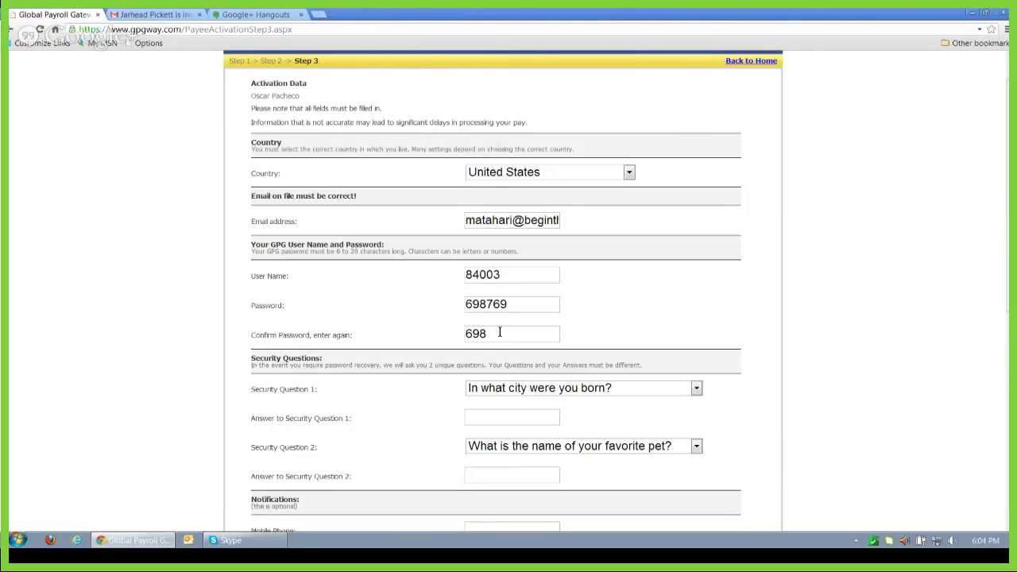
left_click(482, 419)
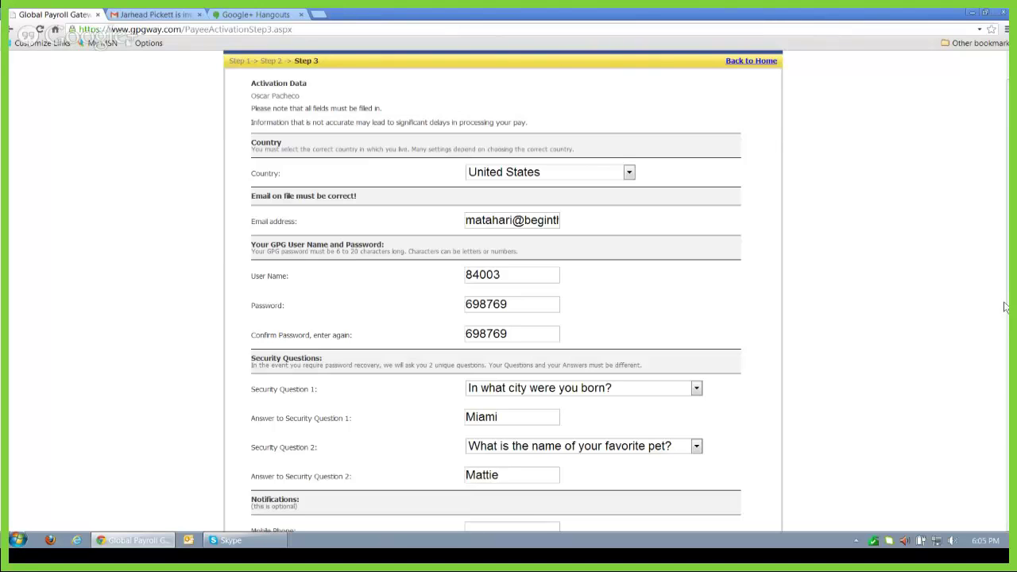
Step: Enter the mobile phone number, keep Verizon as the network, and enable payday text alerts
scroll(993, 366, "down", 3)
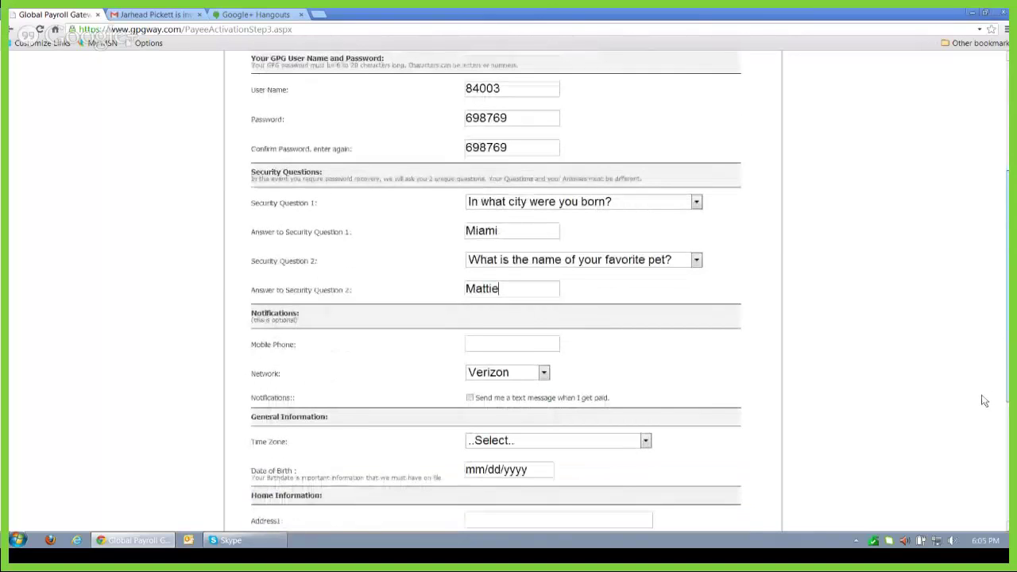
scroll(984, 402, "down", 1)
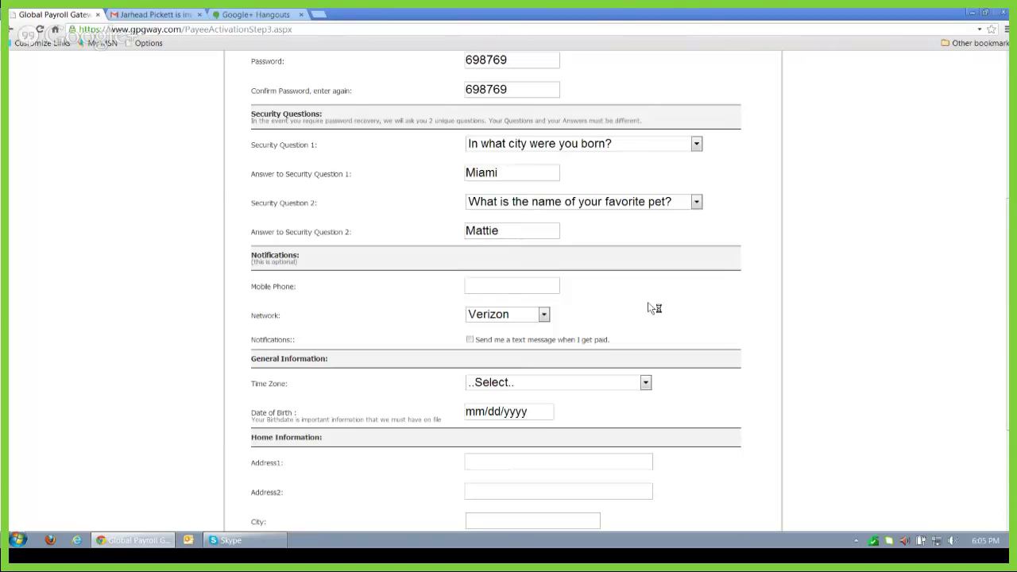
type("5555551212")
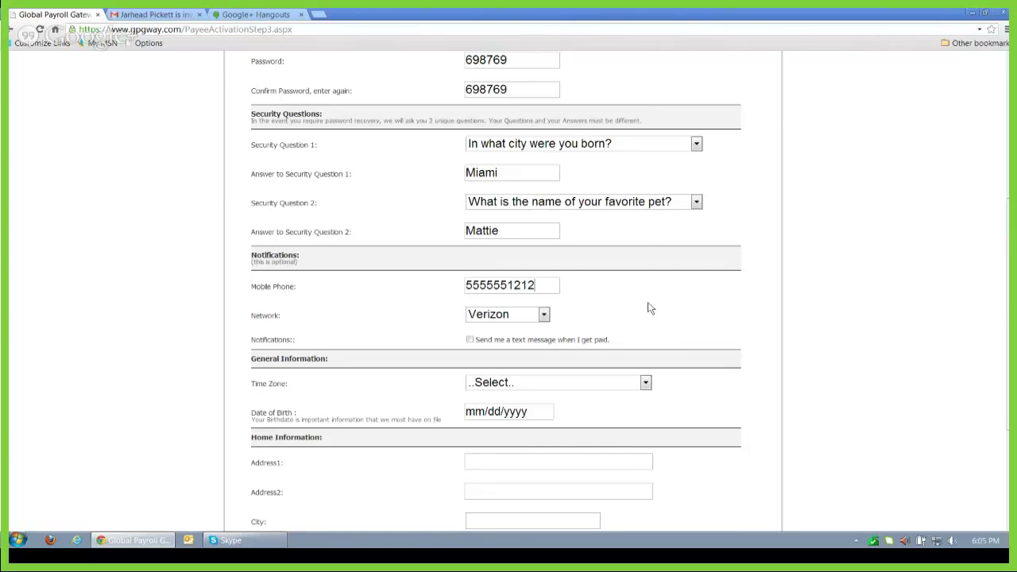
left_click(545, 315)
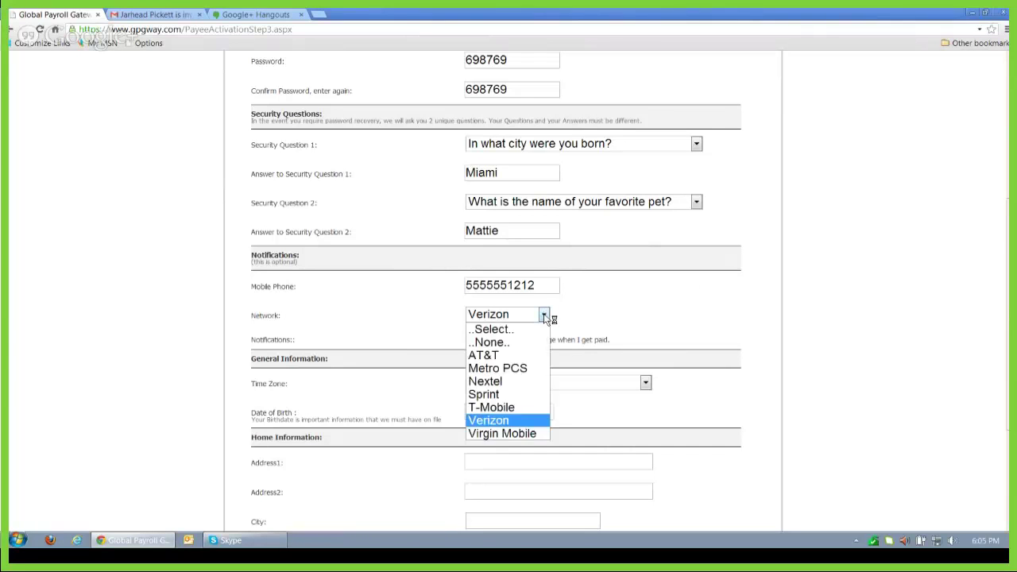
left_click(490, 418)
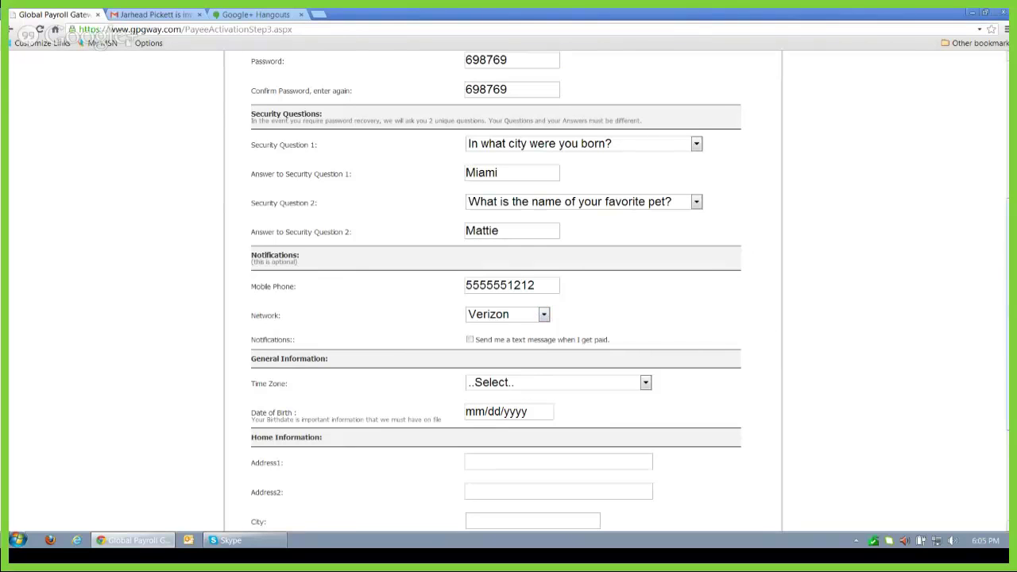
left_click(470, 341)
Step: Set the time zone to GMT -04 Atlantic Time
scroll(994, 376, "down", 3)
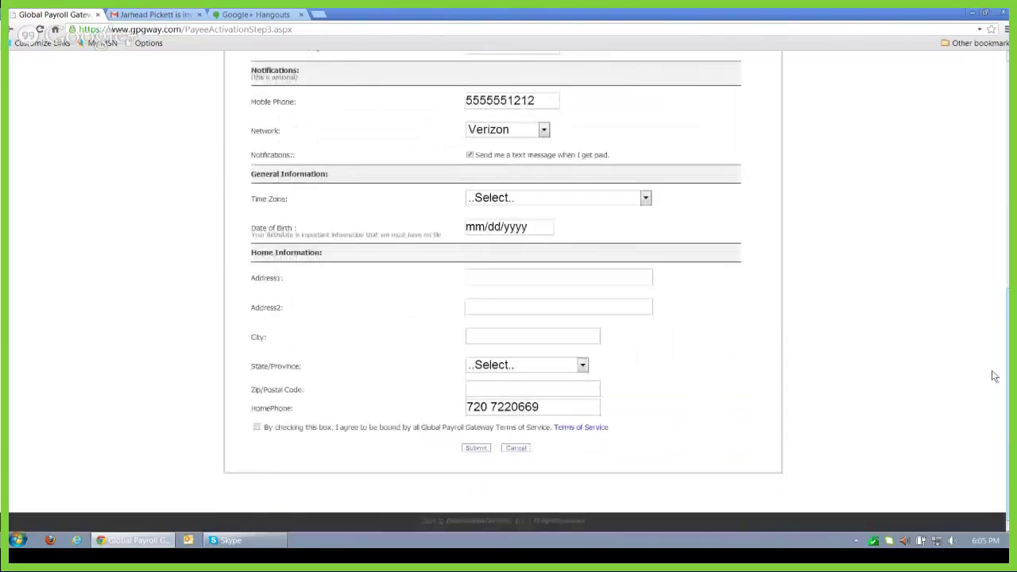
left_click(556, 198)
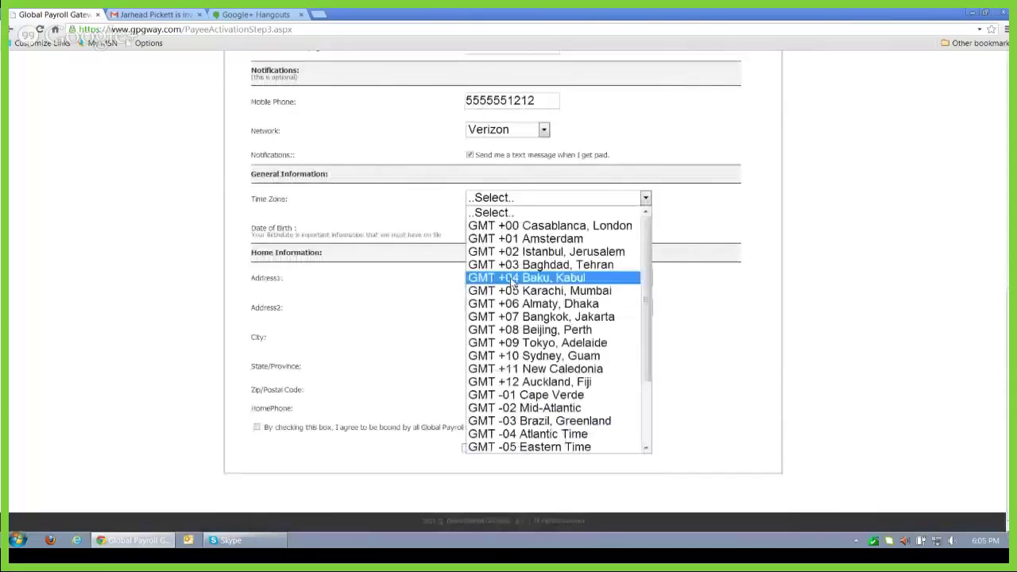
left_click(528, 434)
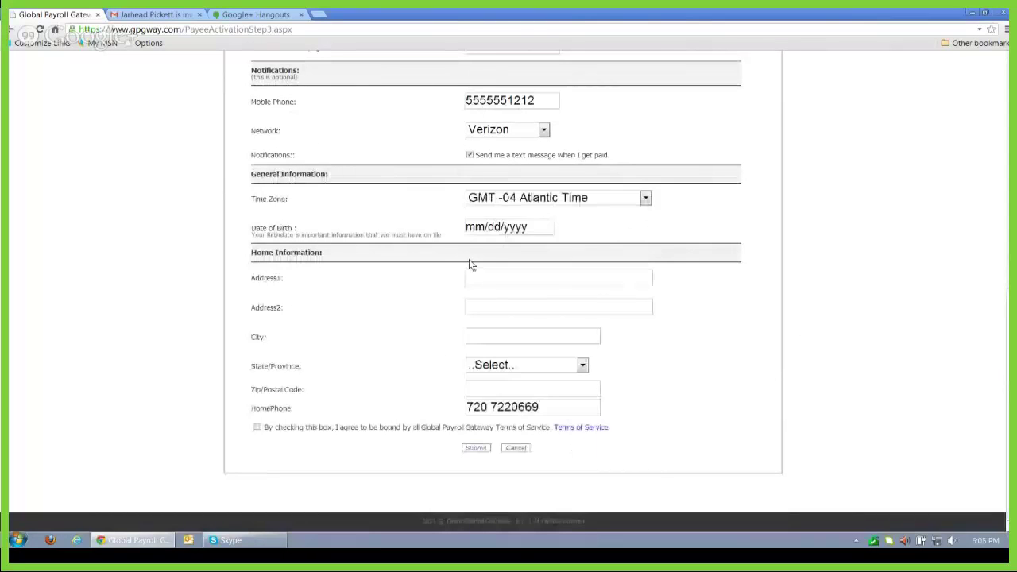
left_click(527, 228)
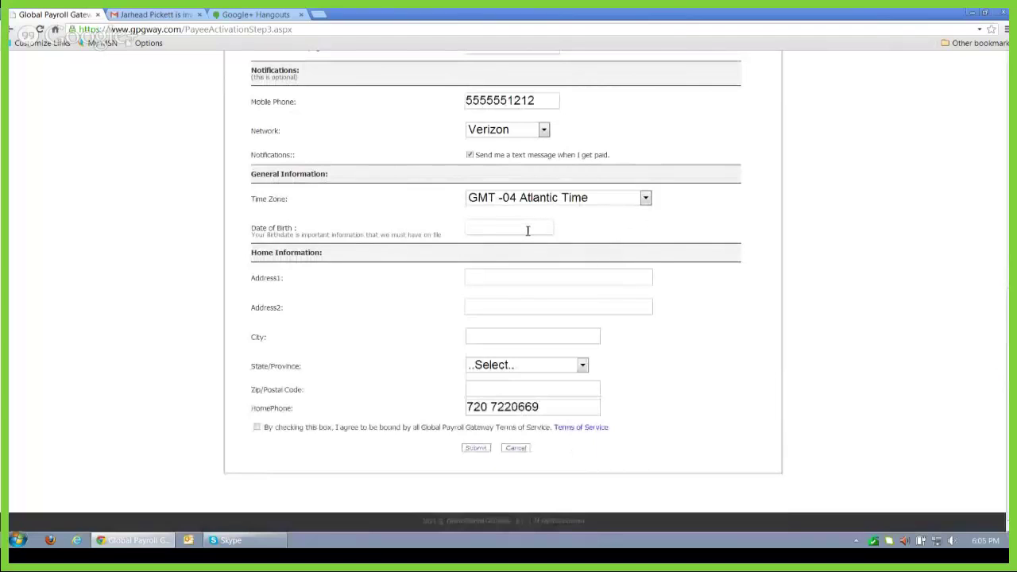
type("06")
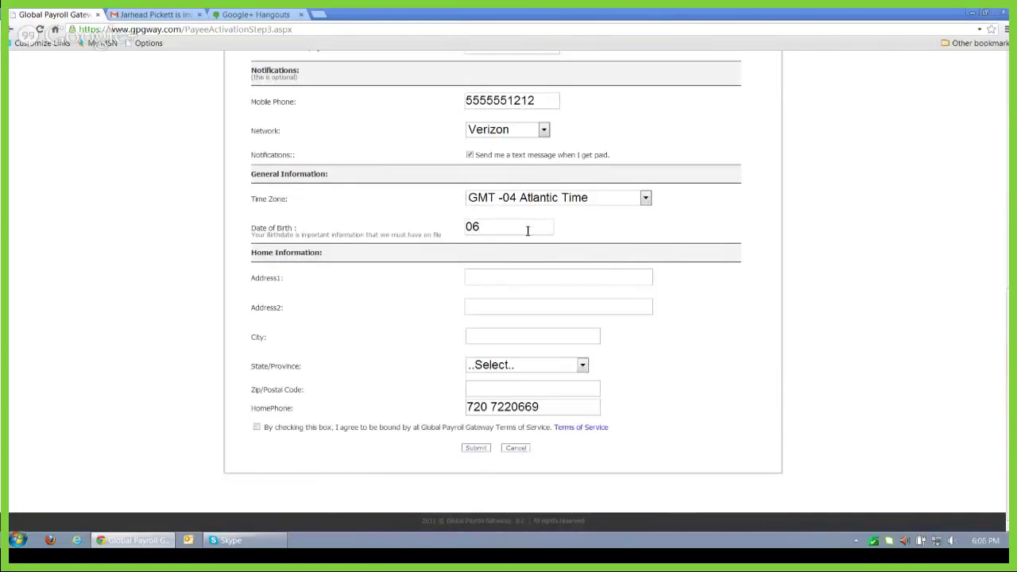
type("/8")
key("BackSpace")
type("09/2000")
key("BackSpace")
key("BackSpace")
key("BackSpace")
key("BackSpace")
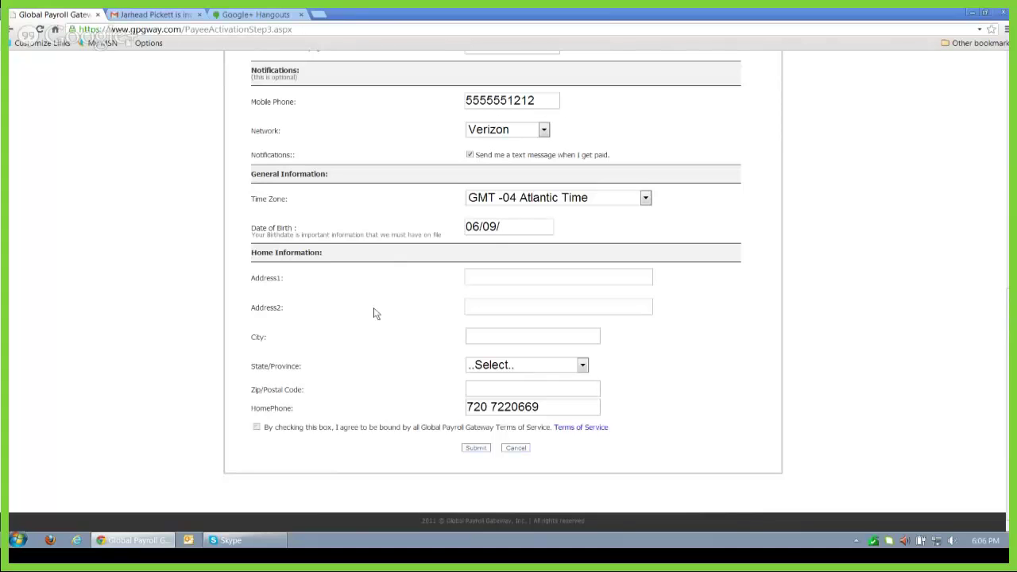
type("1")
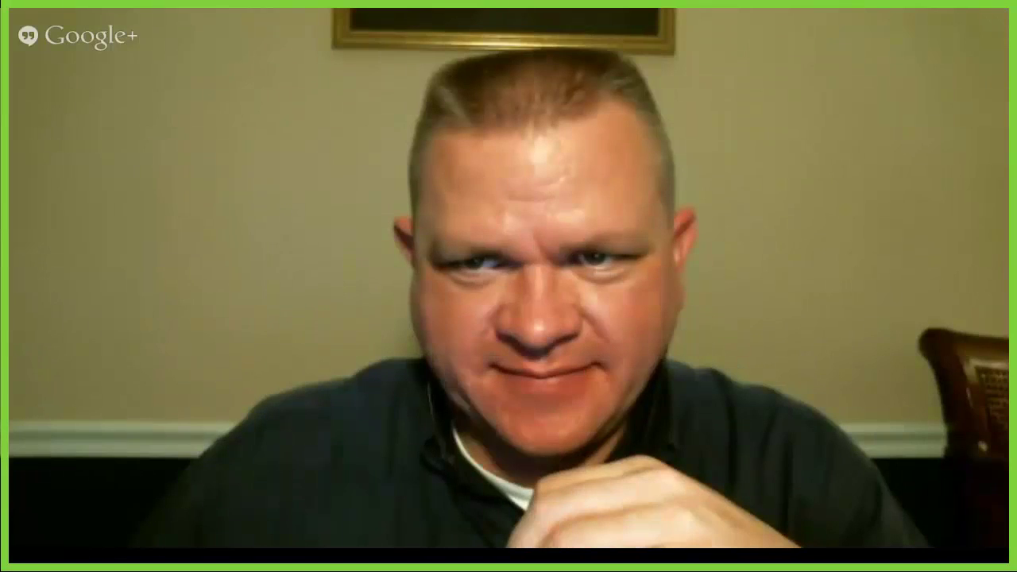
type("990")
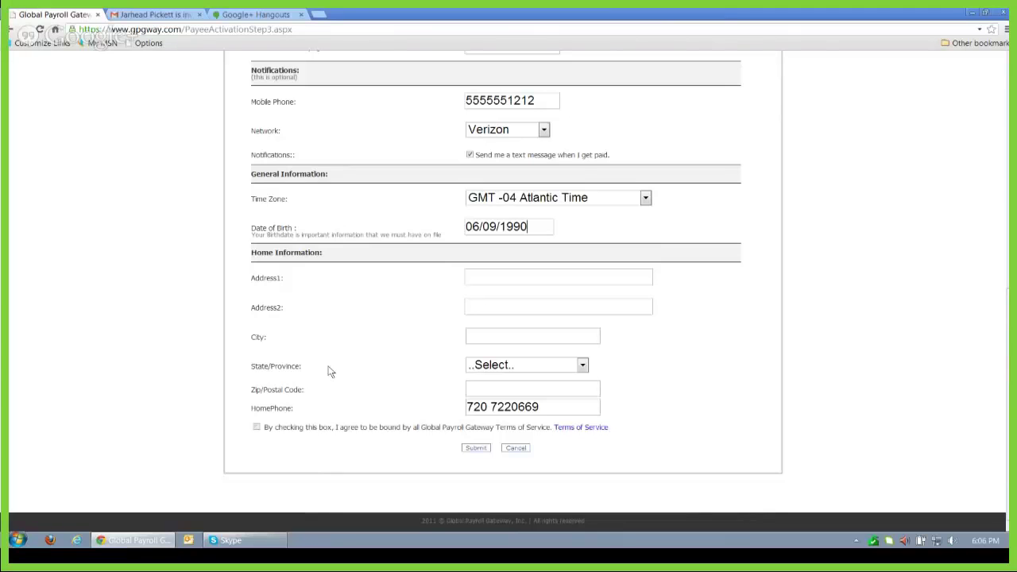
Step: Enter the street address in Address1 and the city
left_click(486, 282)
type("123 Elm st")
key("Tab")
key("Tab")
type("Miami")
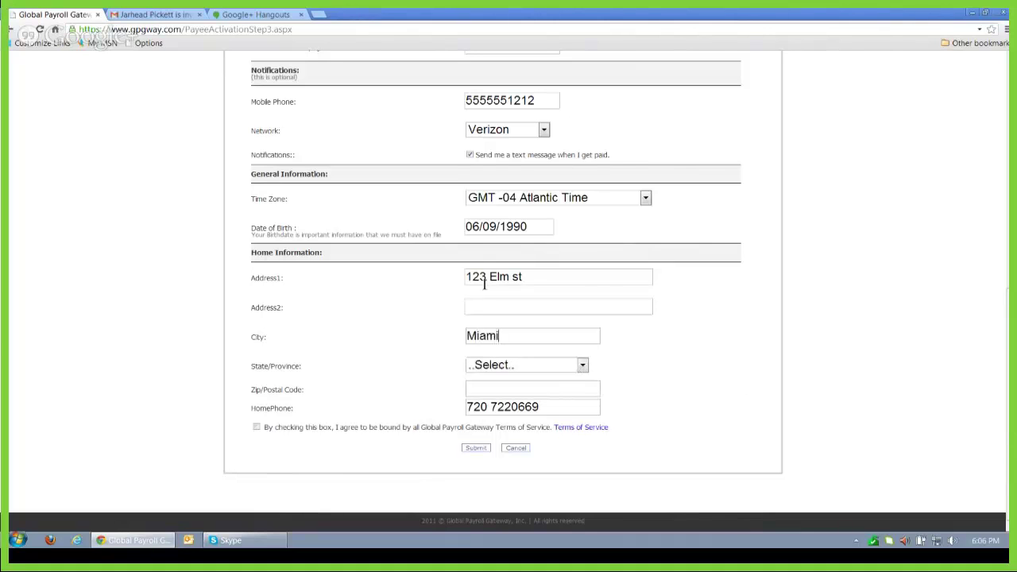
Step: Choose Florida as the state and enter the corrected zip code
left_click(585, 365)
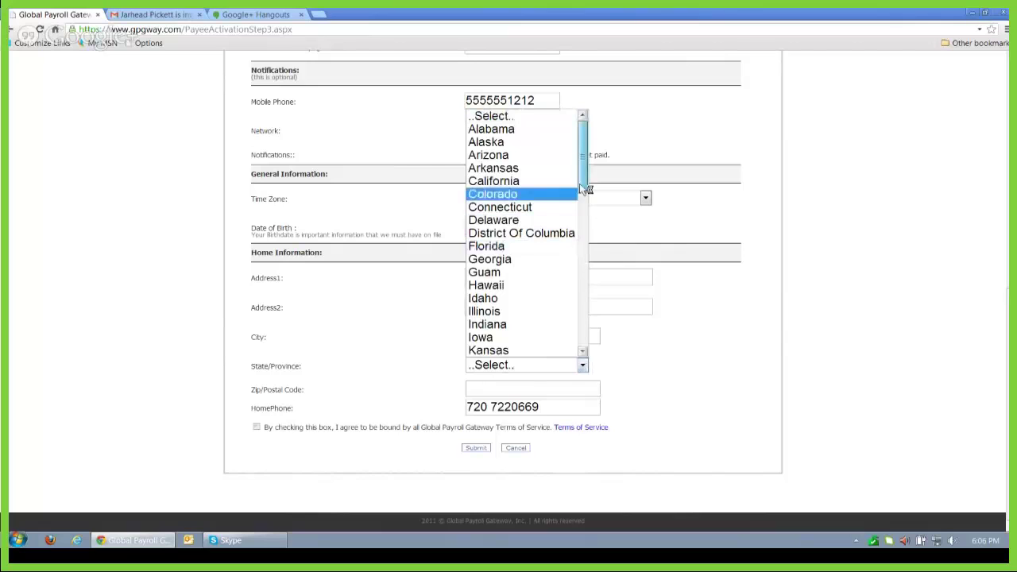
left_click(491, 249)
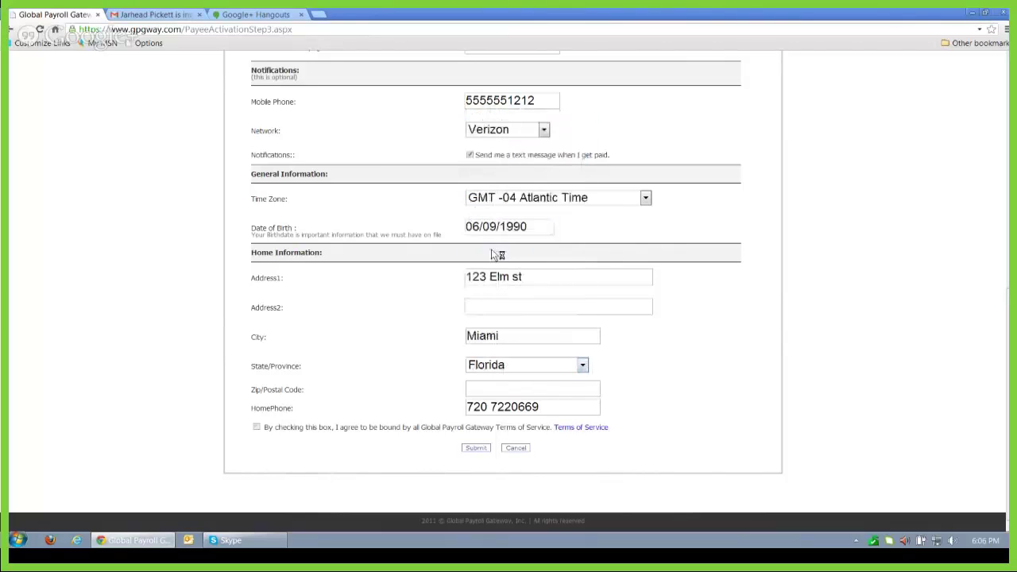
left_click(490, 388)
type("23587")
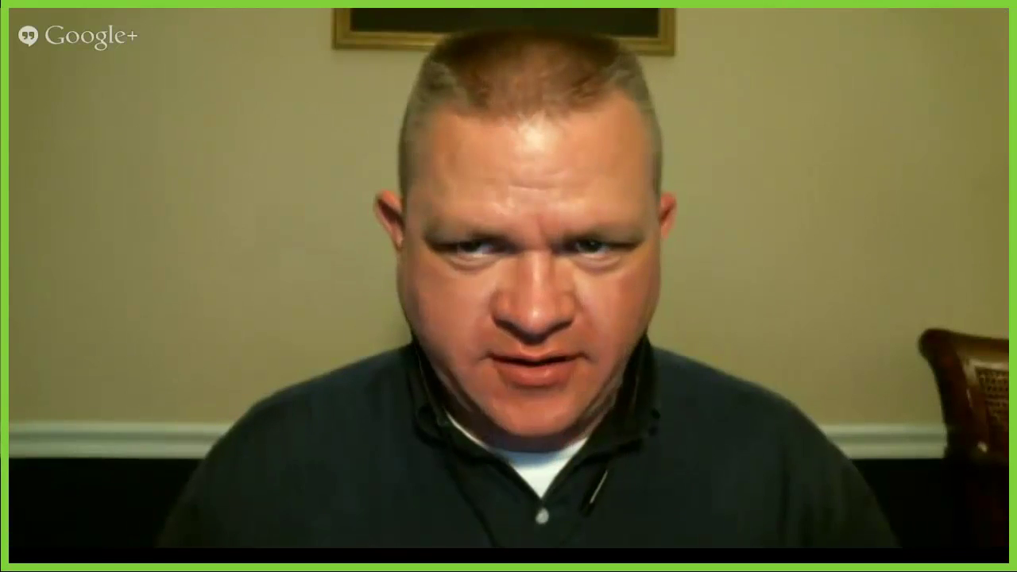
type("2")
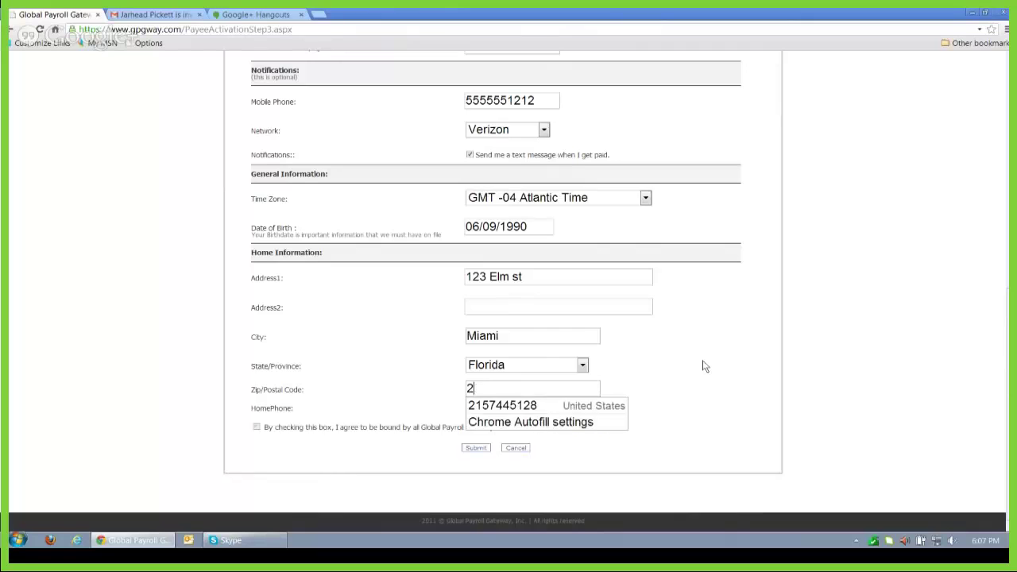
key("BackSpace")
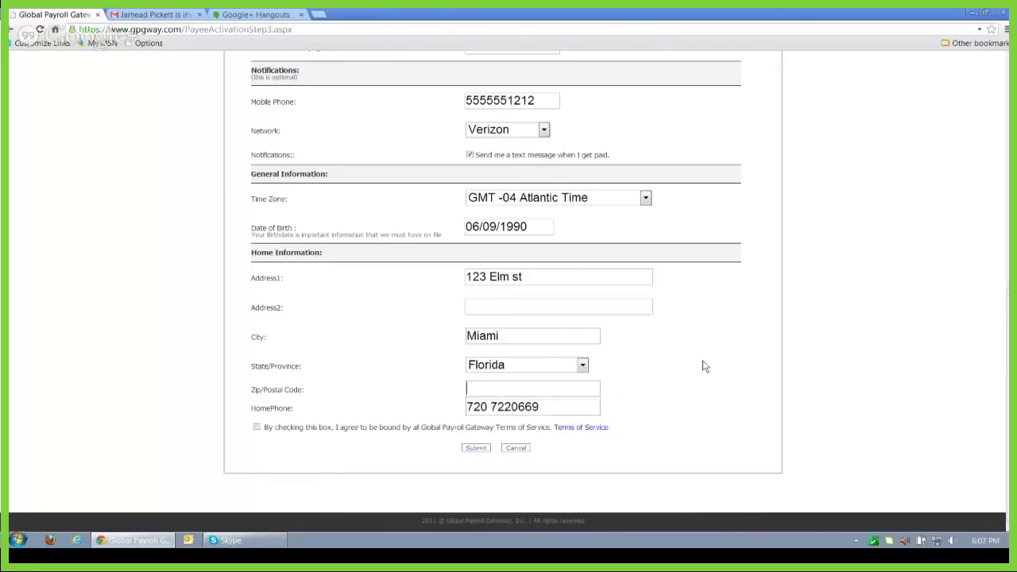
type("33133")
left_click(545, 407)
Step: Review the completed activation form and submit it, which leads to an error page
scroll(1007, 106, "up", 7)
scroll(1007, 312, "down", 3)
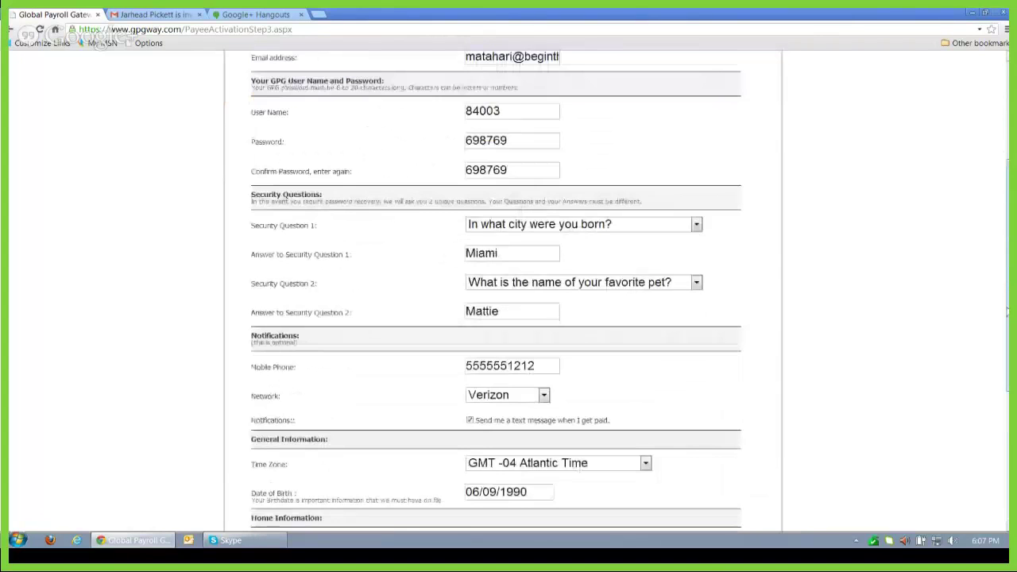
scroll(1007, 312, "down", 4)
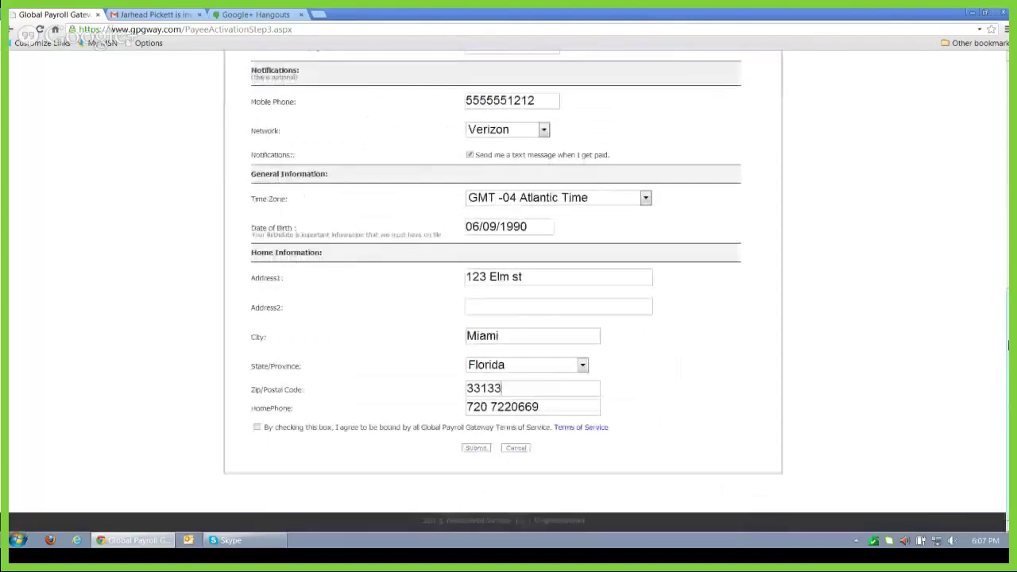
left_click_drag(1008, 343, 1007, 204)
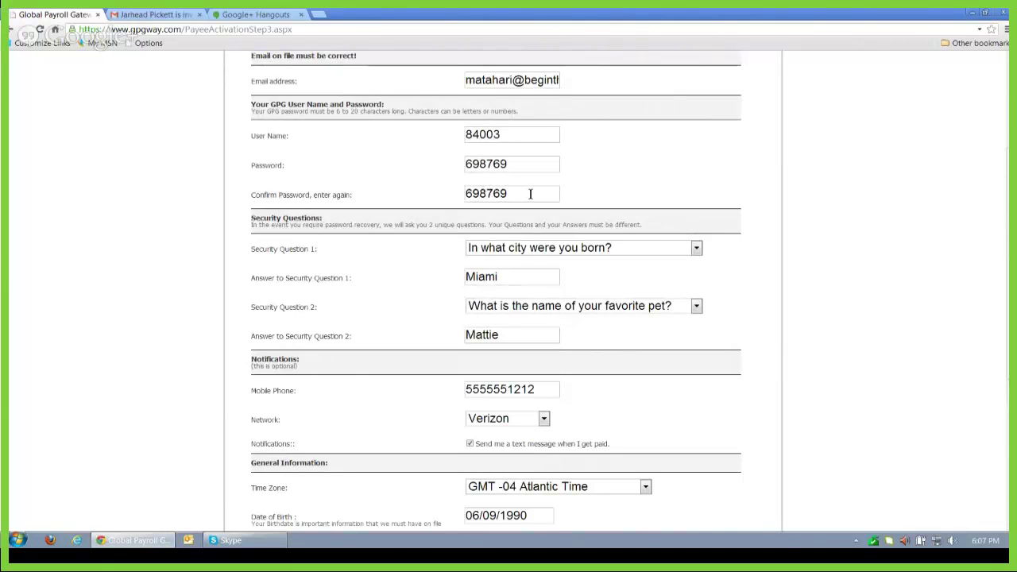
scroll(1007, 160, "down", 4)
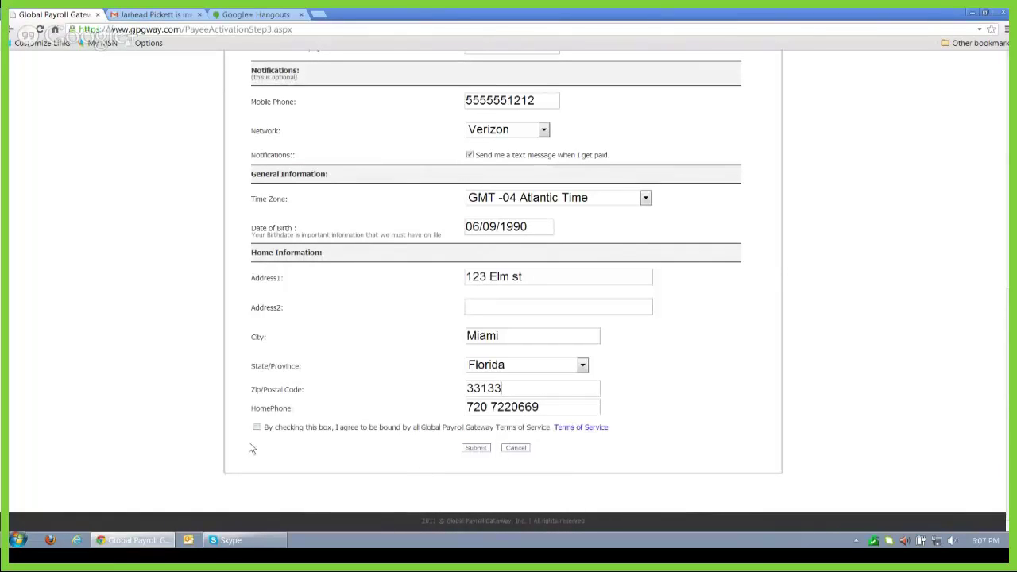
left_click(480, 449)
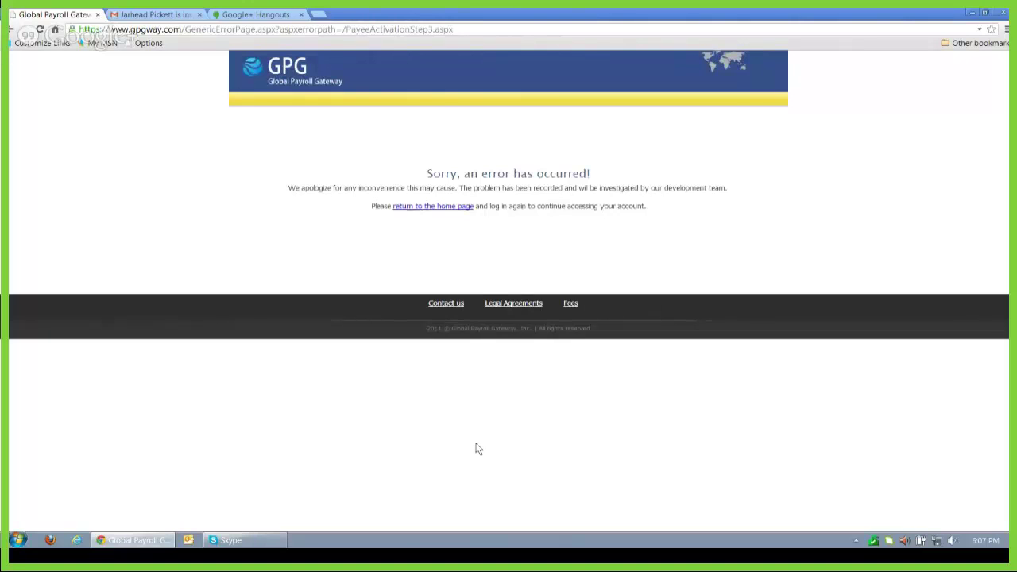
Step: Return to the home page from the error and reload the Step 3 activation page in a new tab
left_click(453, 207)
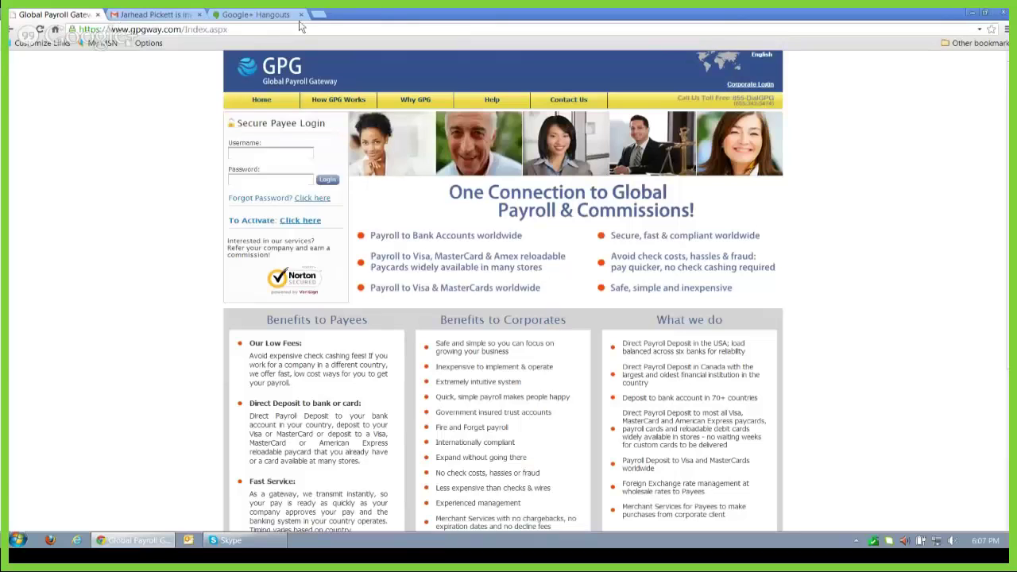
left_click(319, 14)
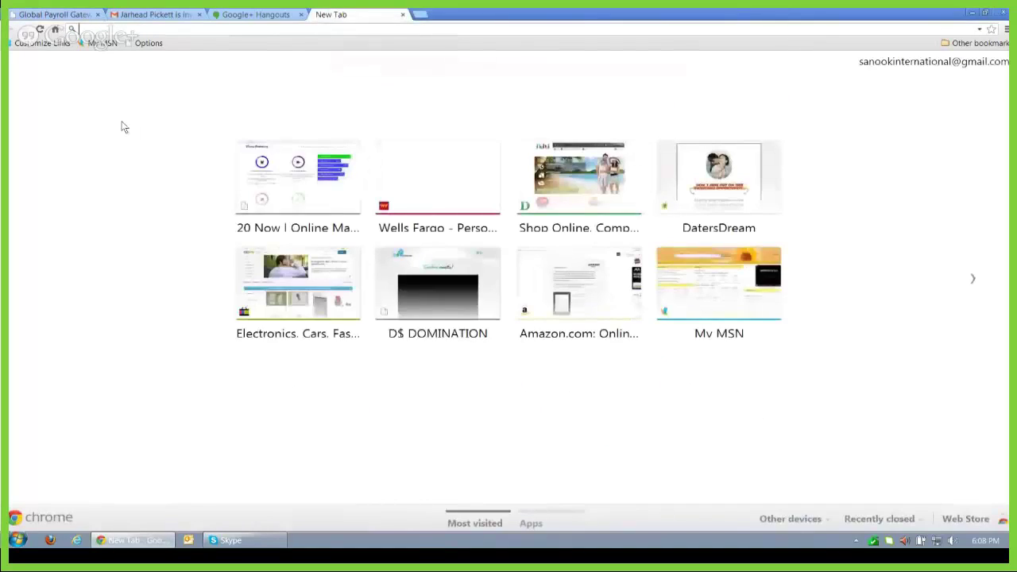
type("g")
key("BackSpace")
key("BackSpace")
type("20nowl.com")
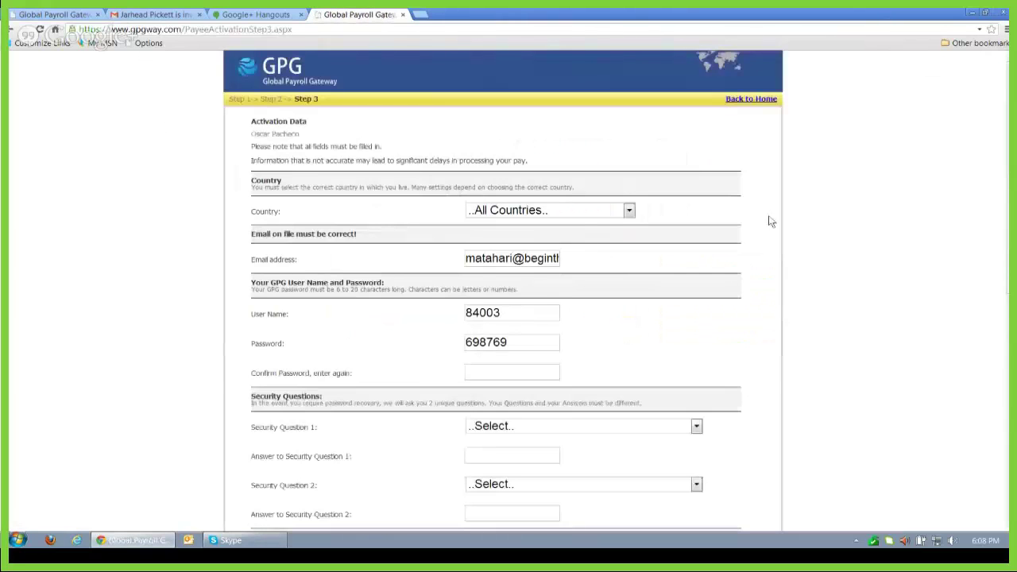
Step: Set the country to United States and re-enter the password confirmation
left_click(629, 211)
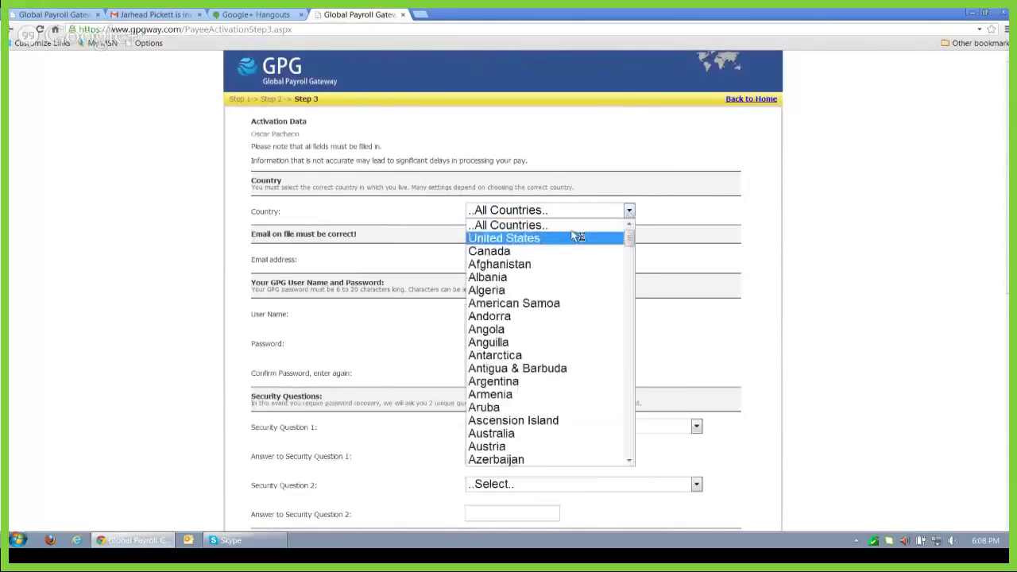
left_click(531, 240)
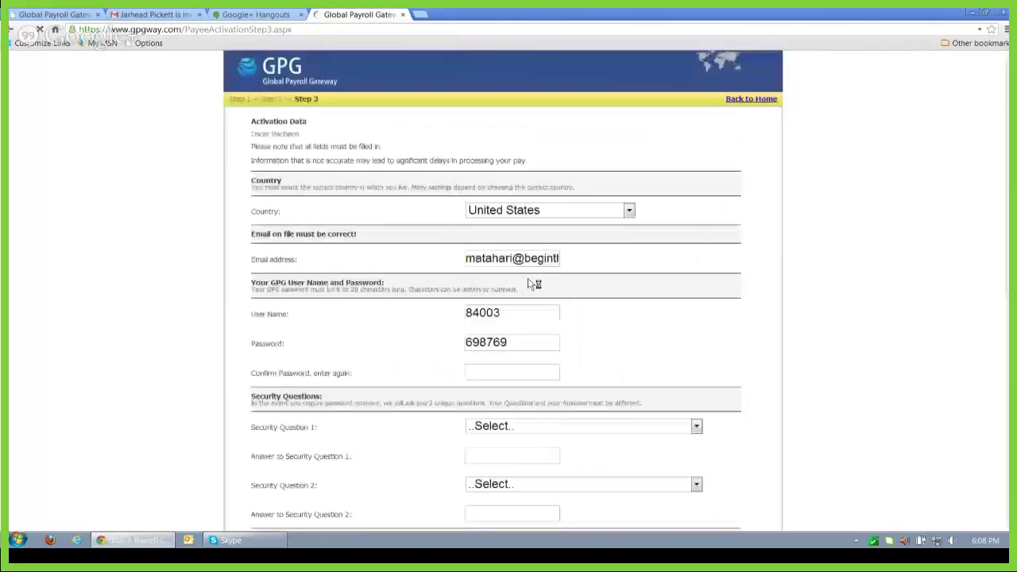
left_click(482, 371)
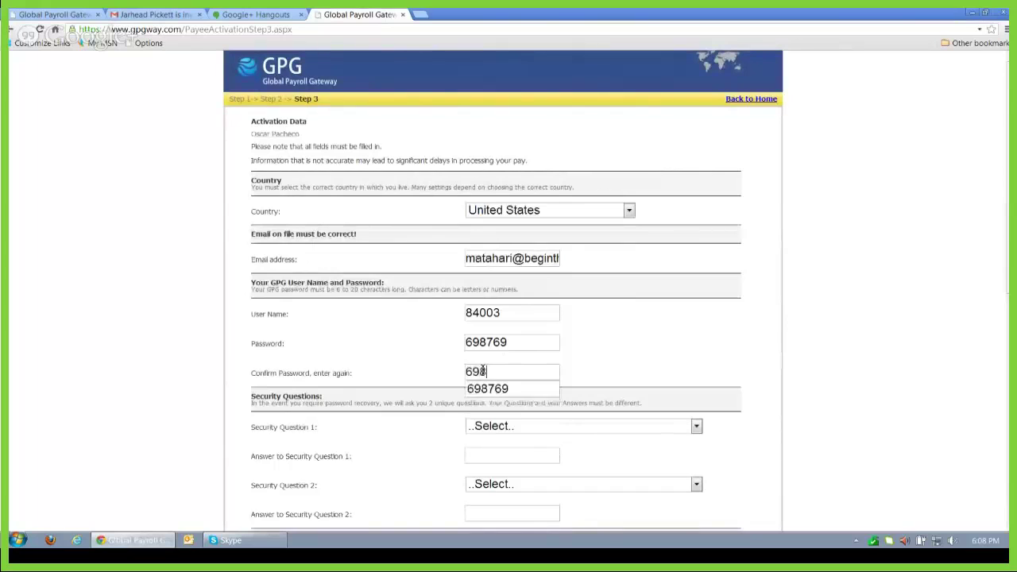
left_click(661, 356)
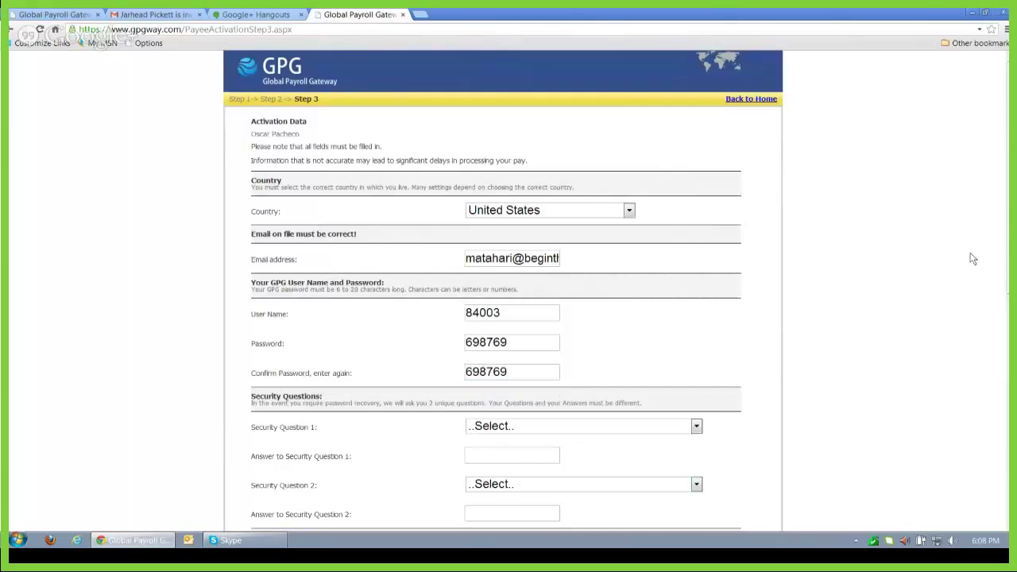
scroll(1006, 298, "down", 3)
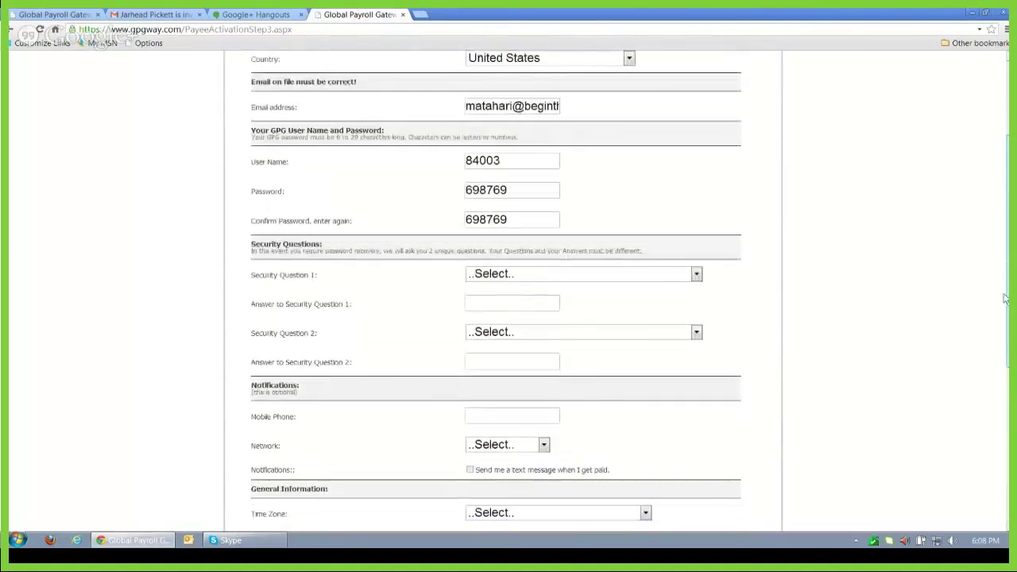
scroll(696, 241, "down", 1)
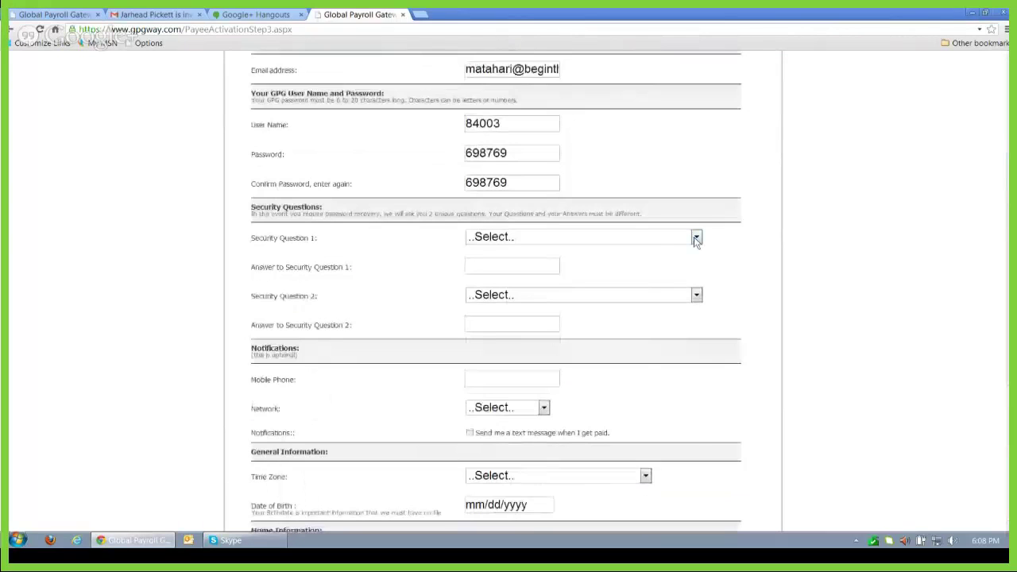
Step: Choose 'In what city were you born?' as Security Question 1 and type its answer
left_click(696, 237)
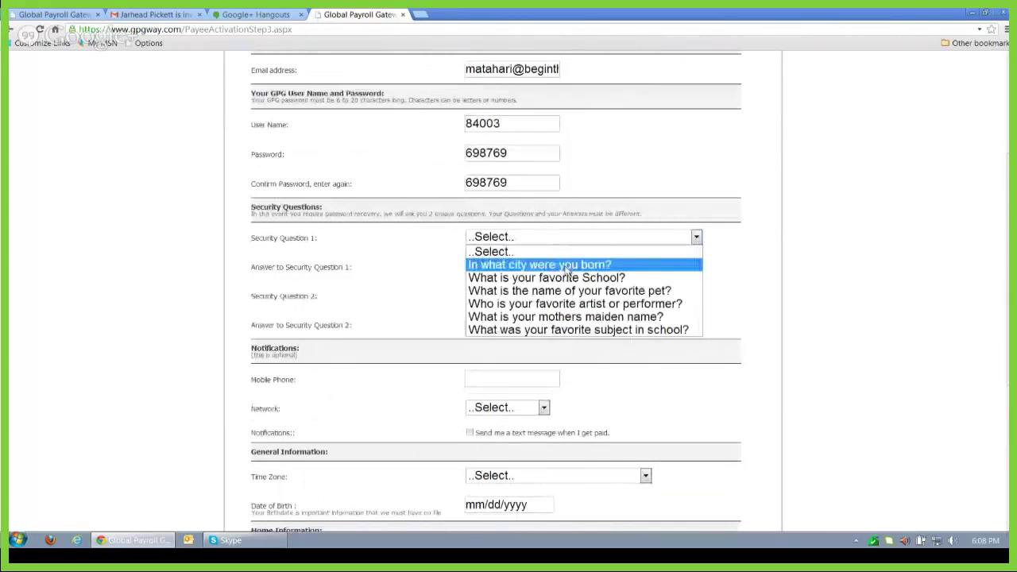
left_click(566, 264)
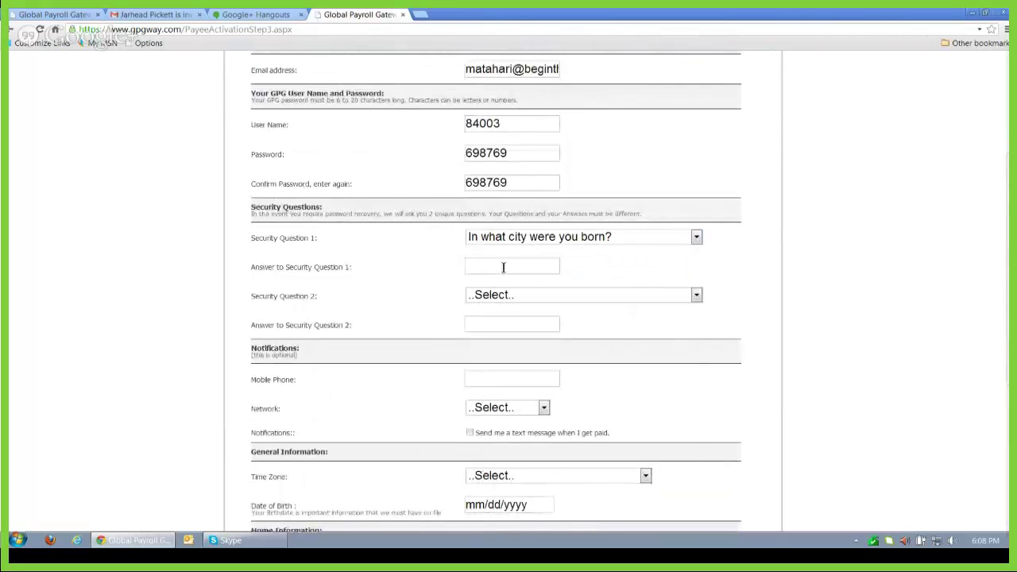
Step: Set Security Question 2 to 'What was your favorite subject in school?' and type its answer
left_click(696, 296)
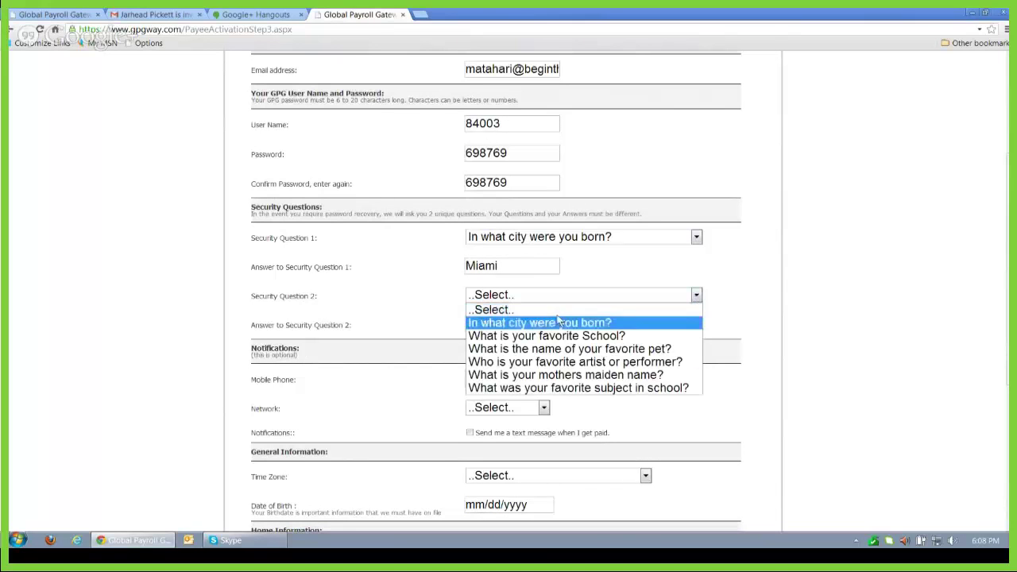
left_click(597, 380)
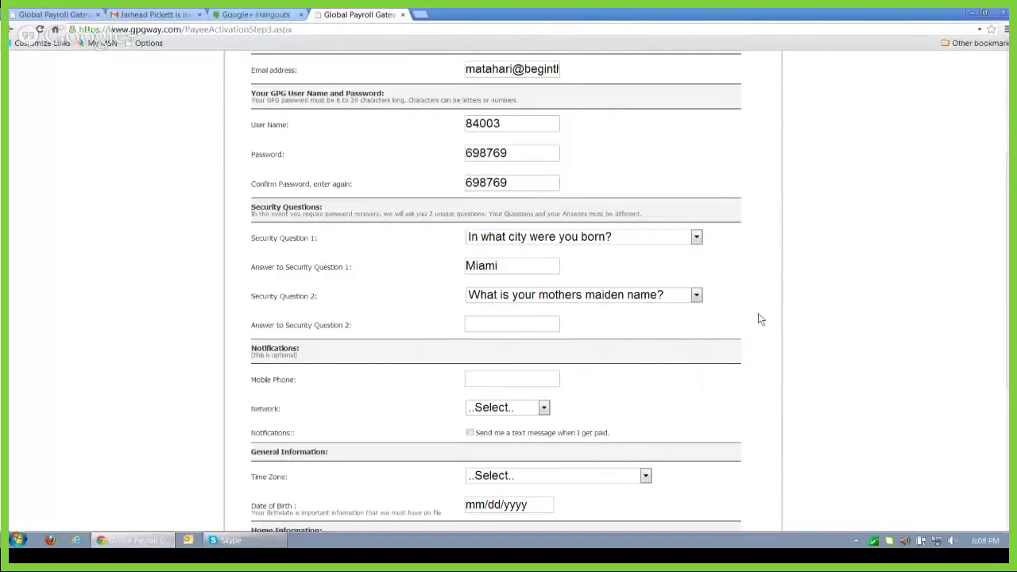
left_click(693, 295)
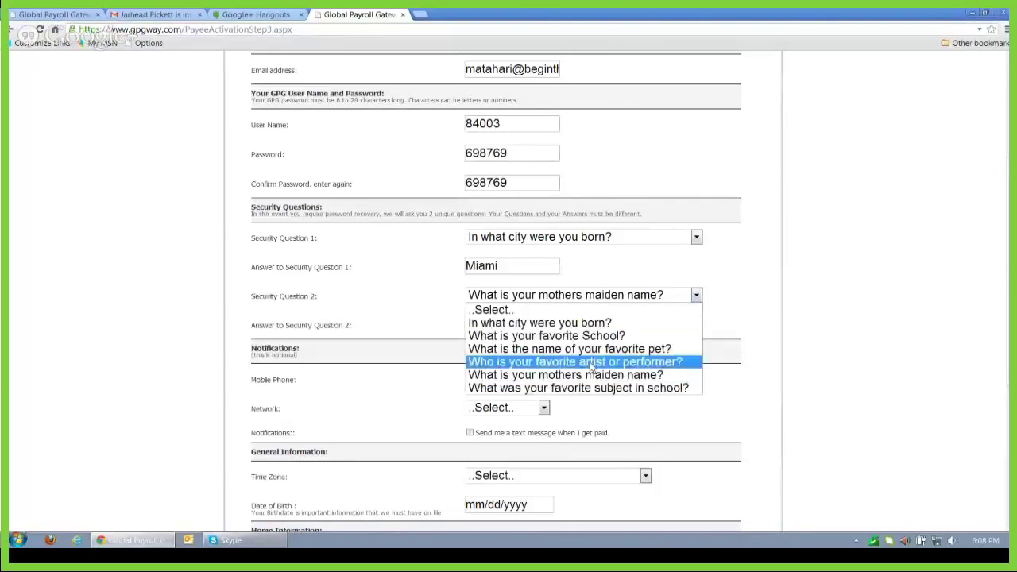
left_click(585, 387)
left_click(505, 322)
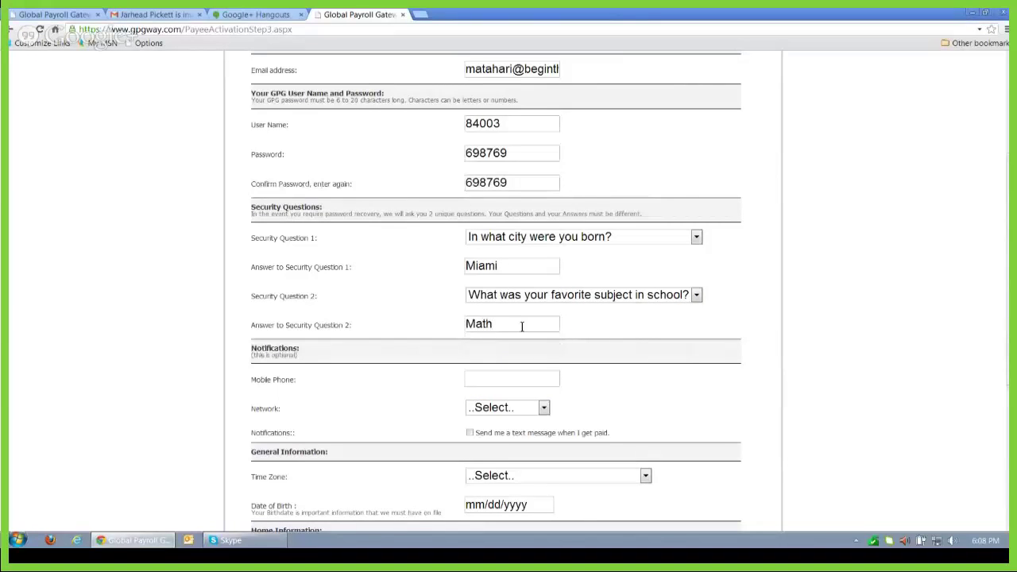
left_click(488, 377)
Step: Fill in the mobile number from autofill, choose Verizon, and enable payday text alerts
type("555")
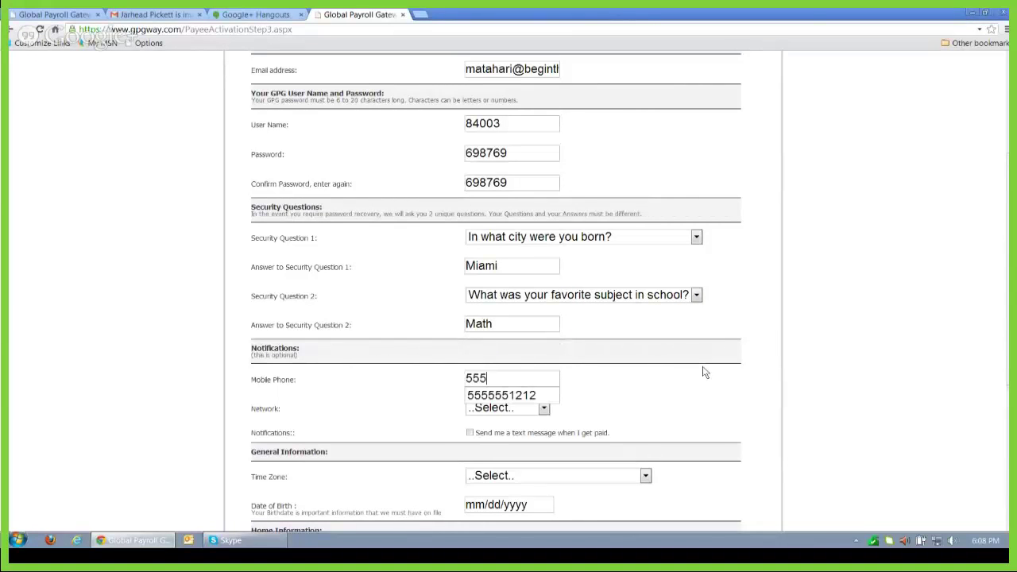
left_click(549, 395)
left_click(546, 411)
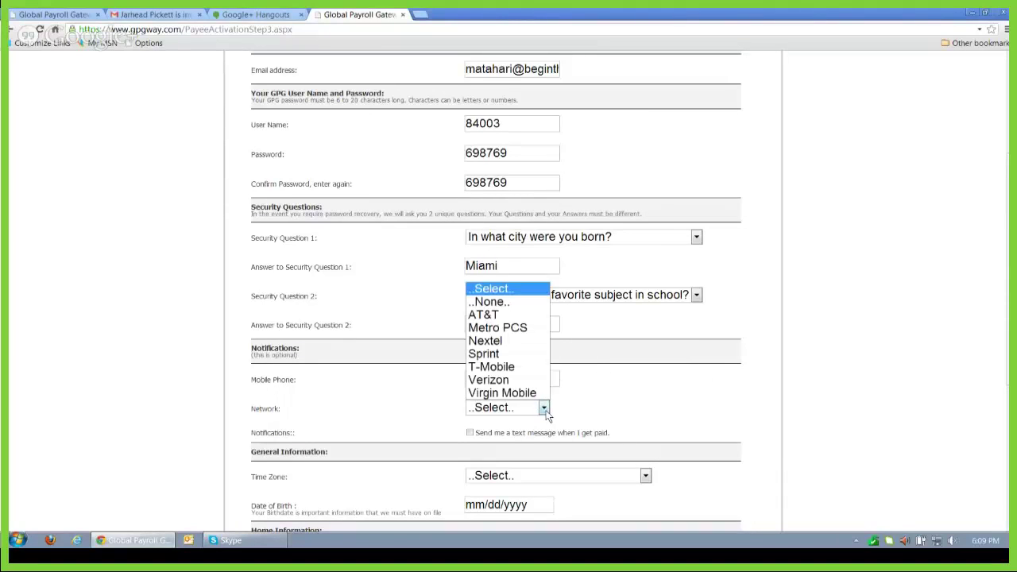
left_click(506, 380)
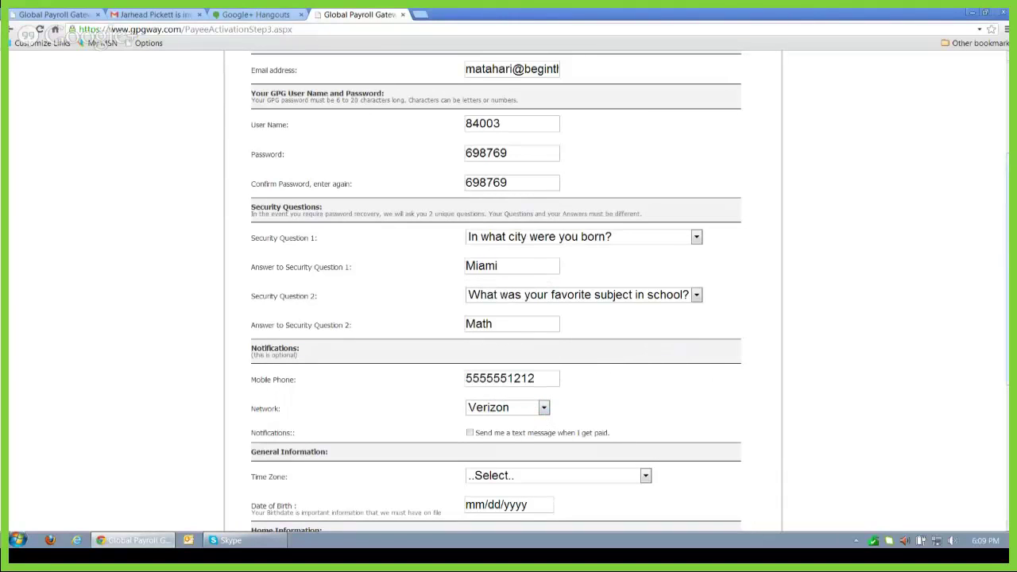
scroll(993, 408, "down", 3)
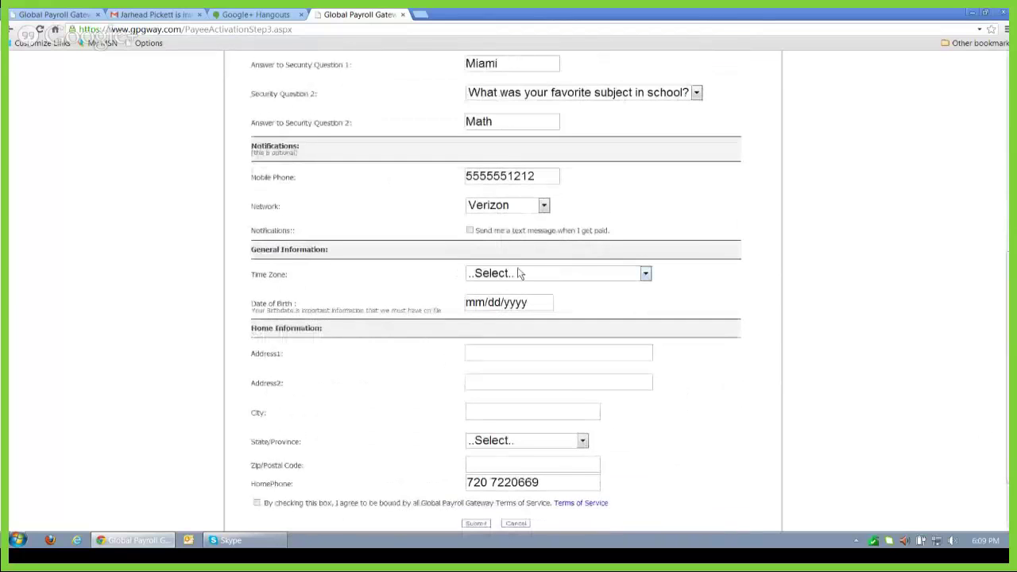
left_click(469, 231)
Step: Set the time zone to GMT -05 Eastern Time
left_click(646, 273)
left_click(530, 522)
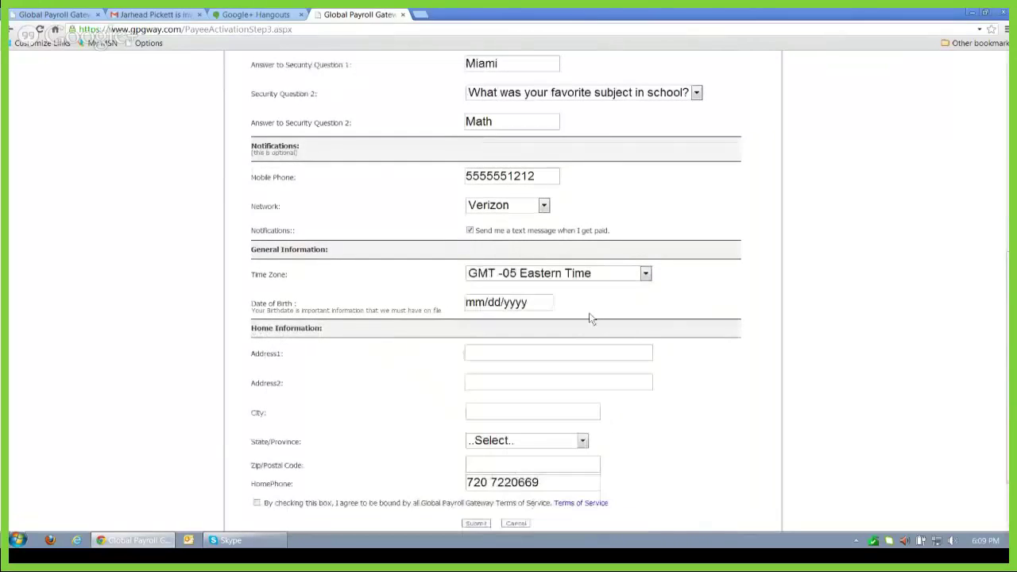
left_click(529, 305)
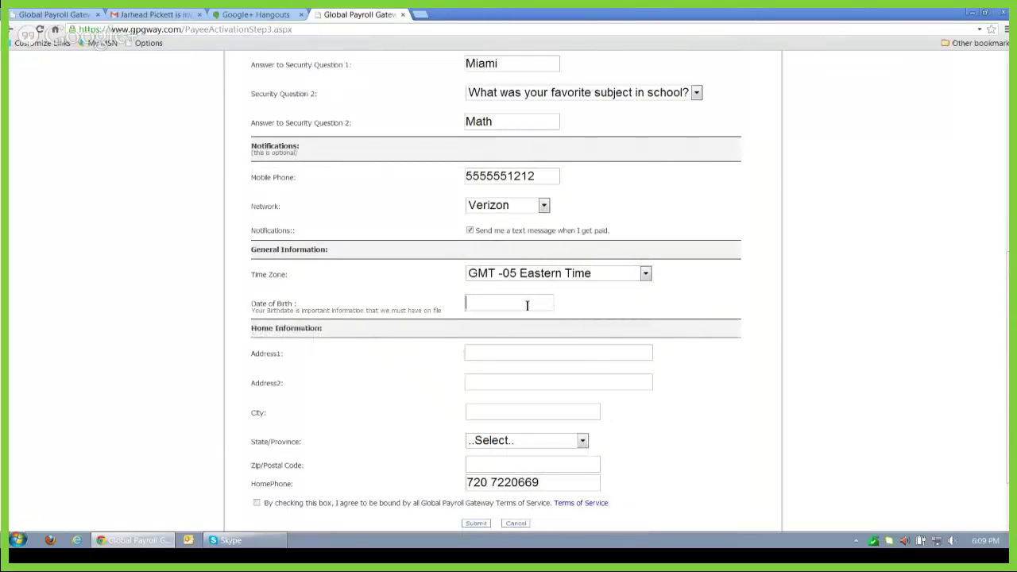
Step: Enter 10/05/1990 as the date of birth, then the street address and city
type("10/05/1990")
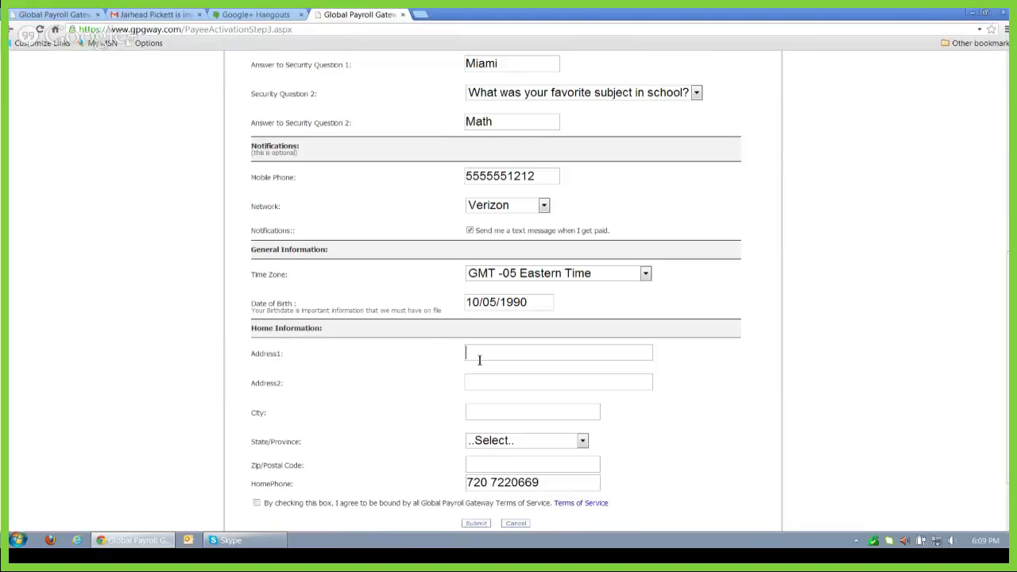
type("123 ")
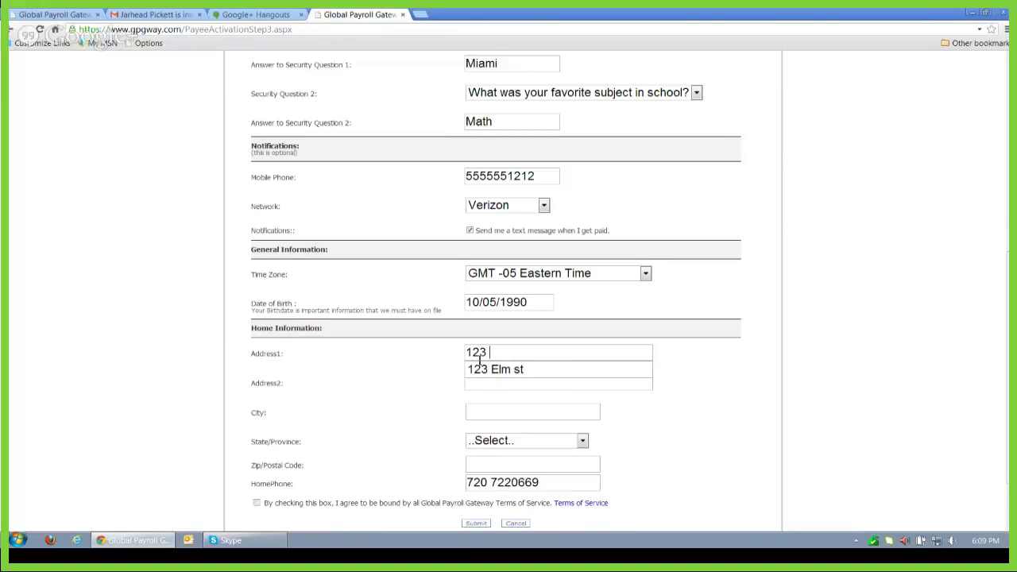
type("Elm St.")
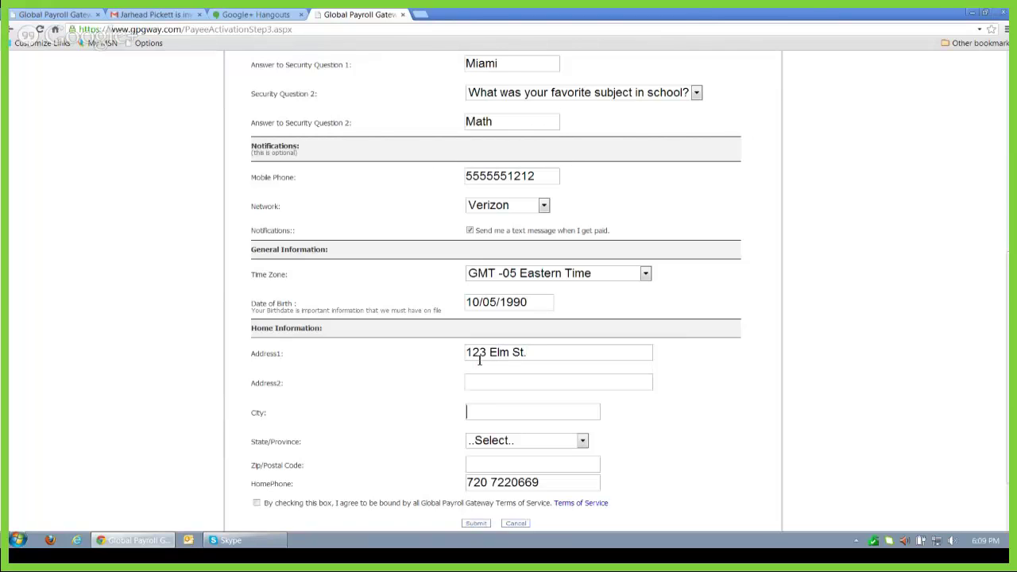
type("Miami")
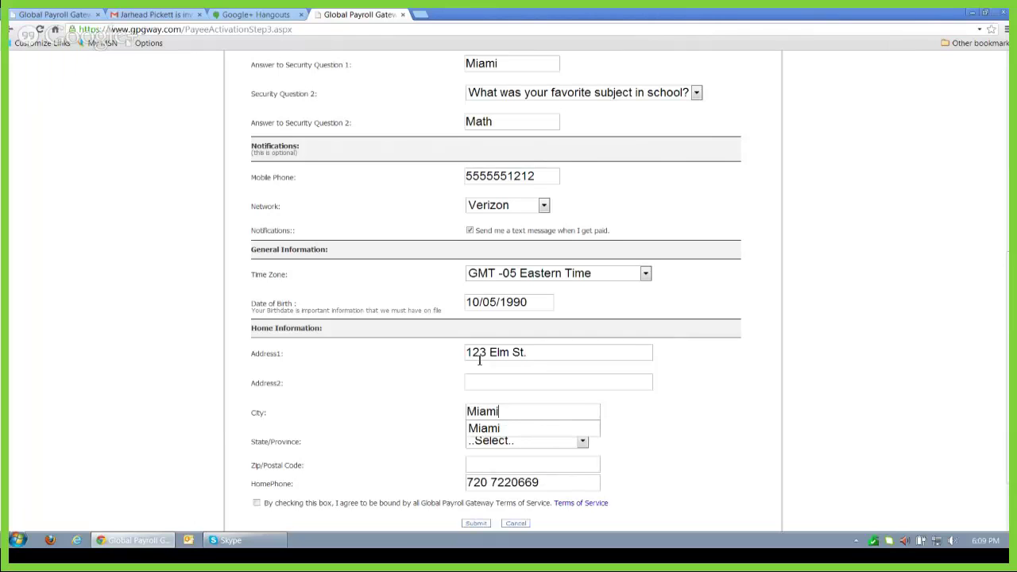
left_click(482, 429)
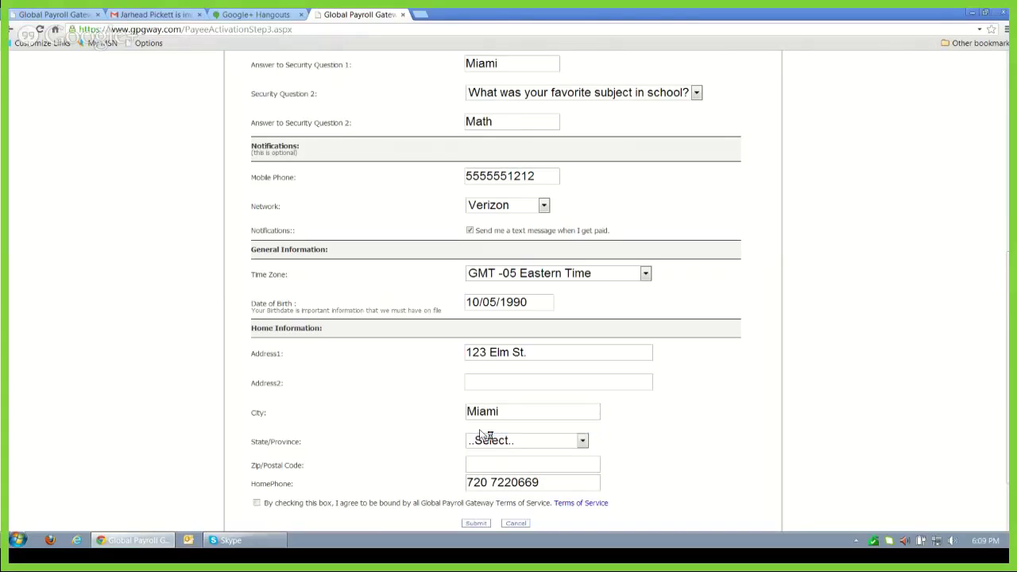
Step: Choose Florida as the state, enter the zip code, and submit the activation form
left_click(581, 442)
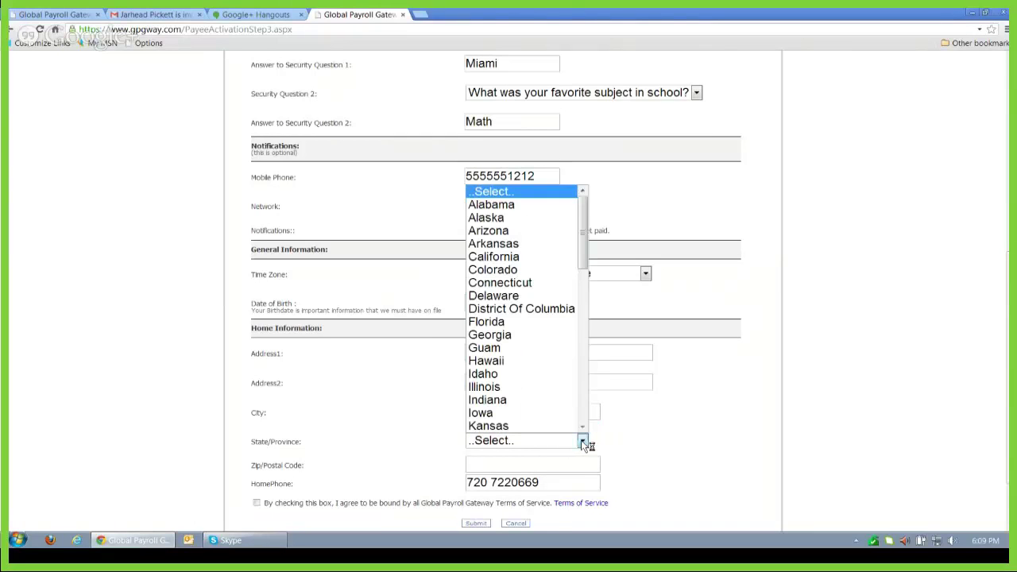
left_click(499, 323)
left_click(495, 463)
type("33133")
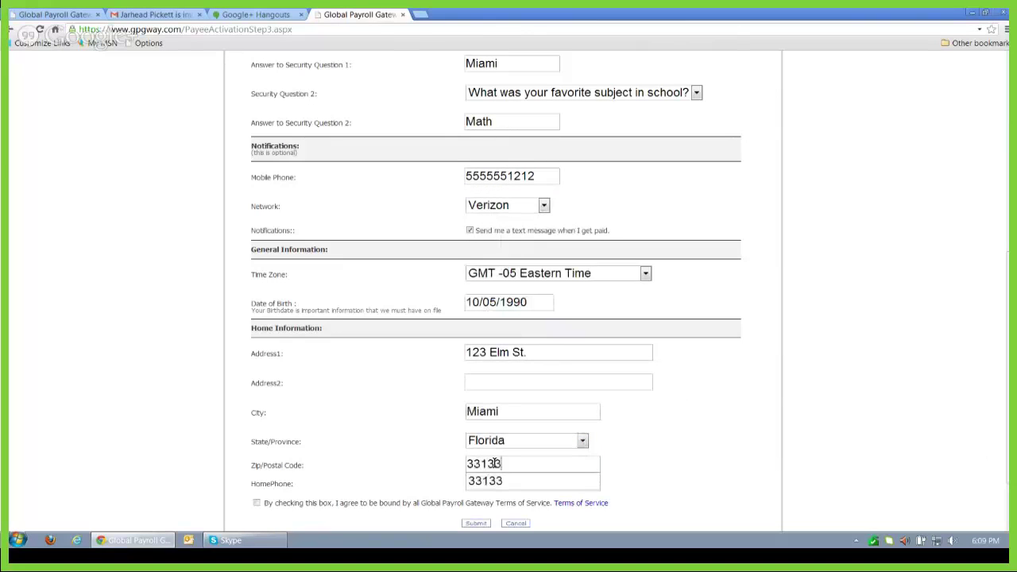
left_click(520, 482)
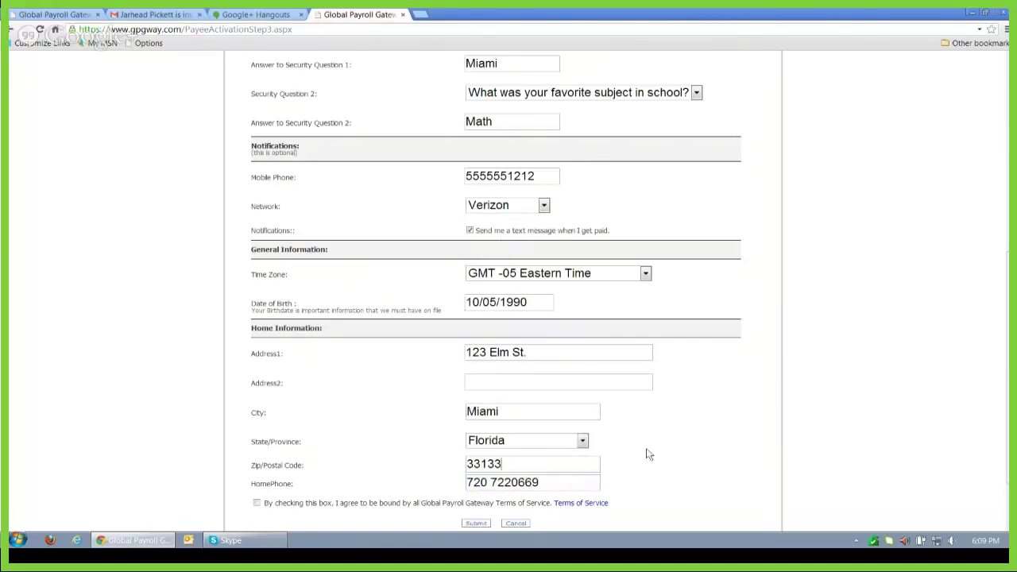
scroll(1003, 412, "down", 1)
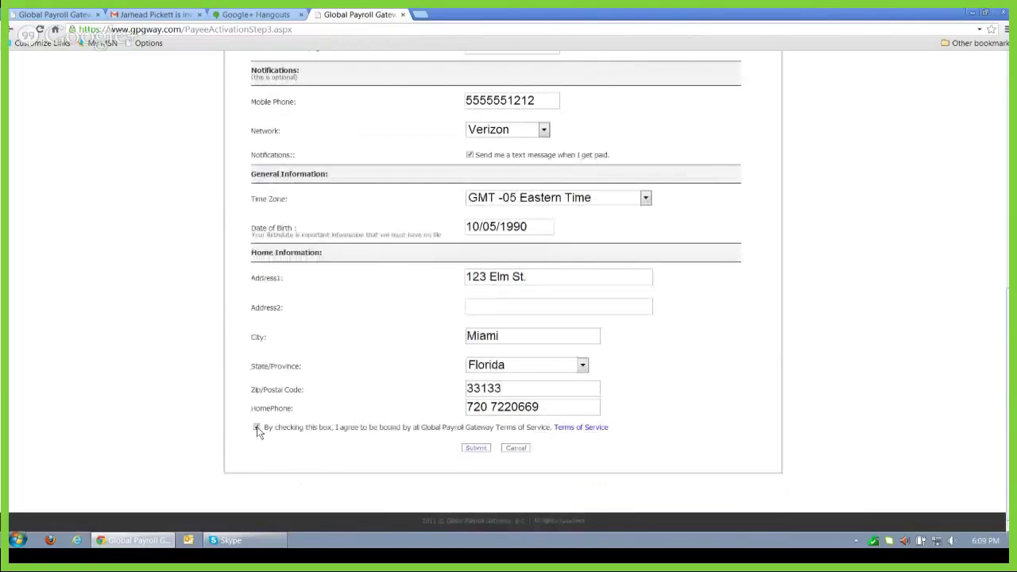
left_click(476, 449)
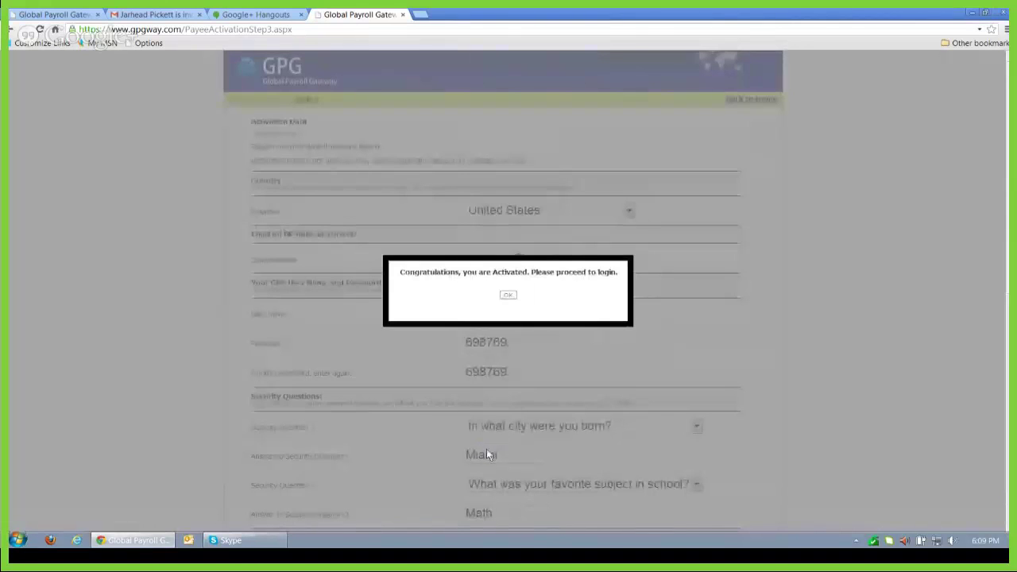
Step: Dismiss the 'Congratulations, you are Activated' alert to reach the GPG Payee Dashboard Login page
left_click(509, 297)
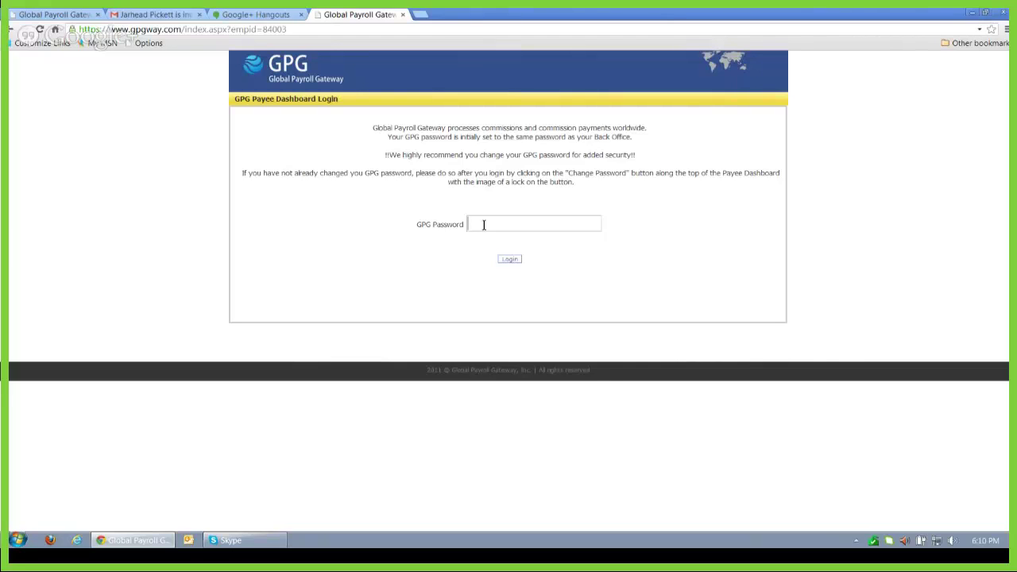
Step: Log in to the payee dashboard with the account's GPG password
type("******")
left_click(509, 262)
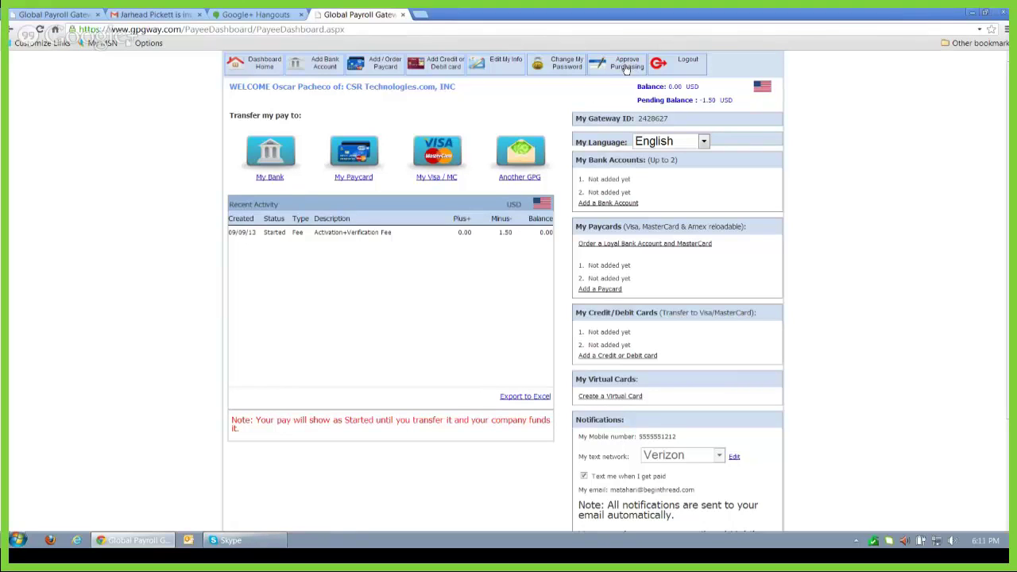
Step: Open the Approve Purchasing page from the dashboard toolbar, where purchasing shows as Off
left_click(626, 67)
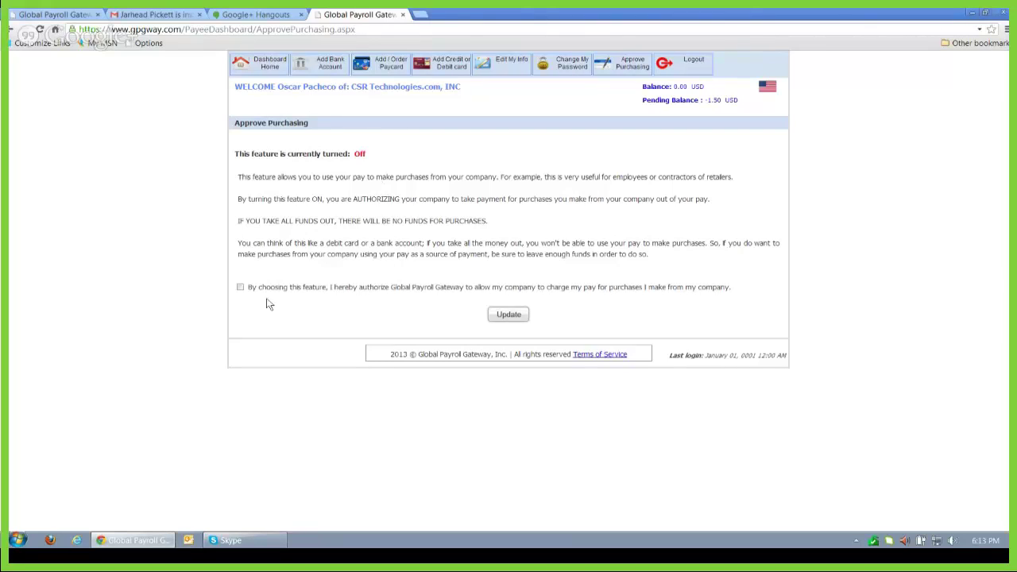
left_click(240, 287)
left_click(526, 315)
left_click(271, 69)
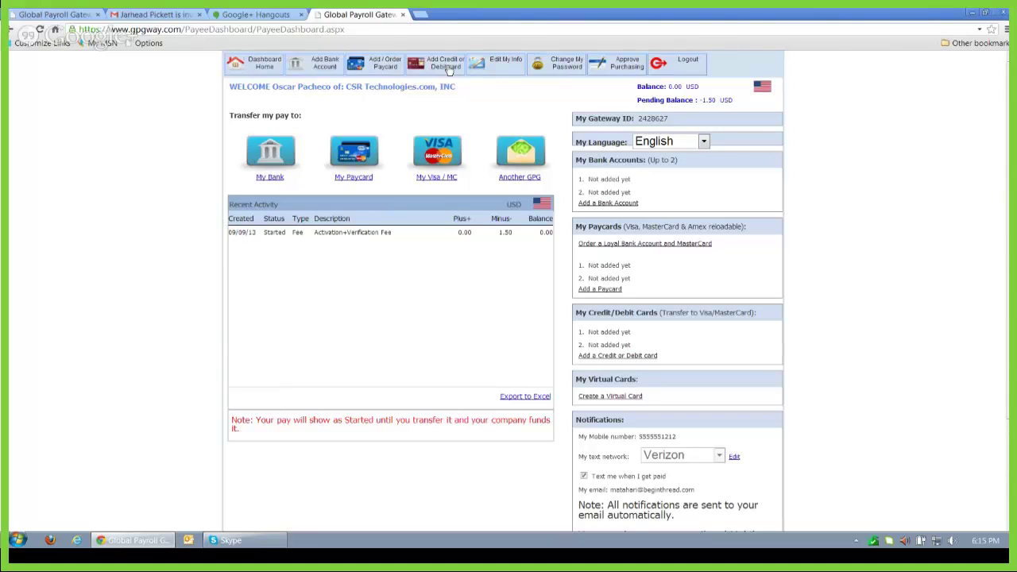
left_click(506, 67)
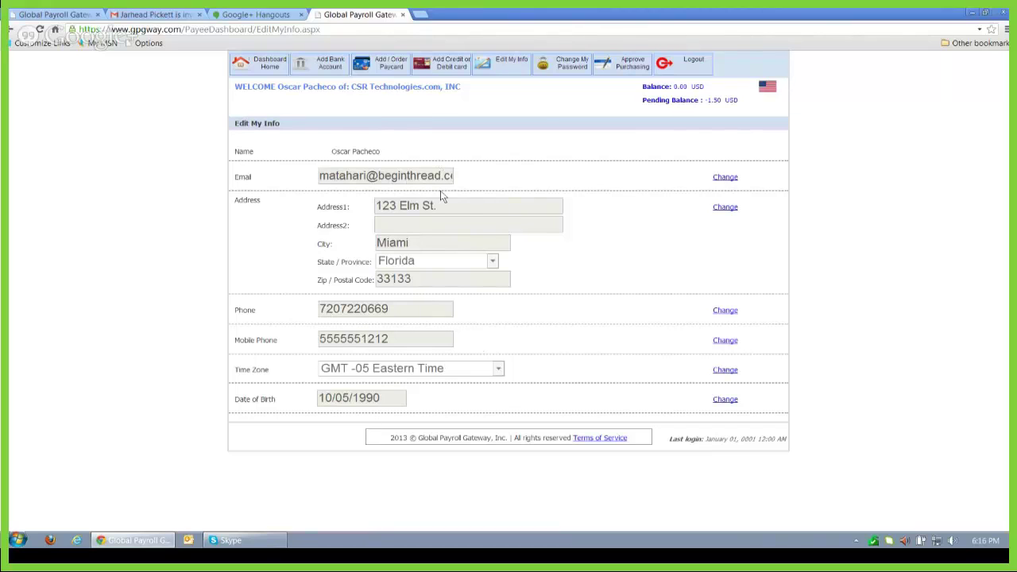
left_click(572, 66)
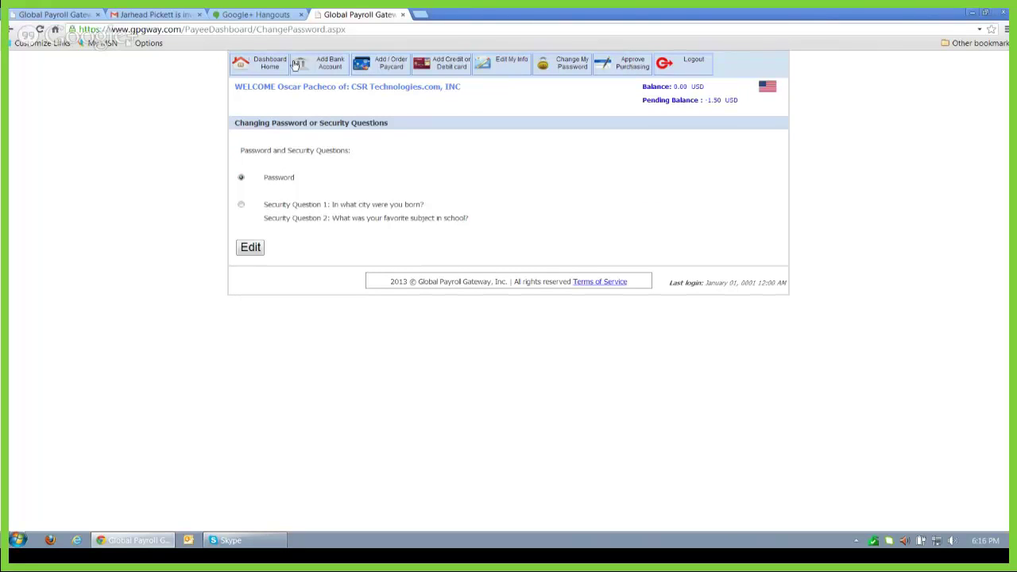
left_click(263, 68)
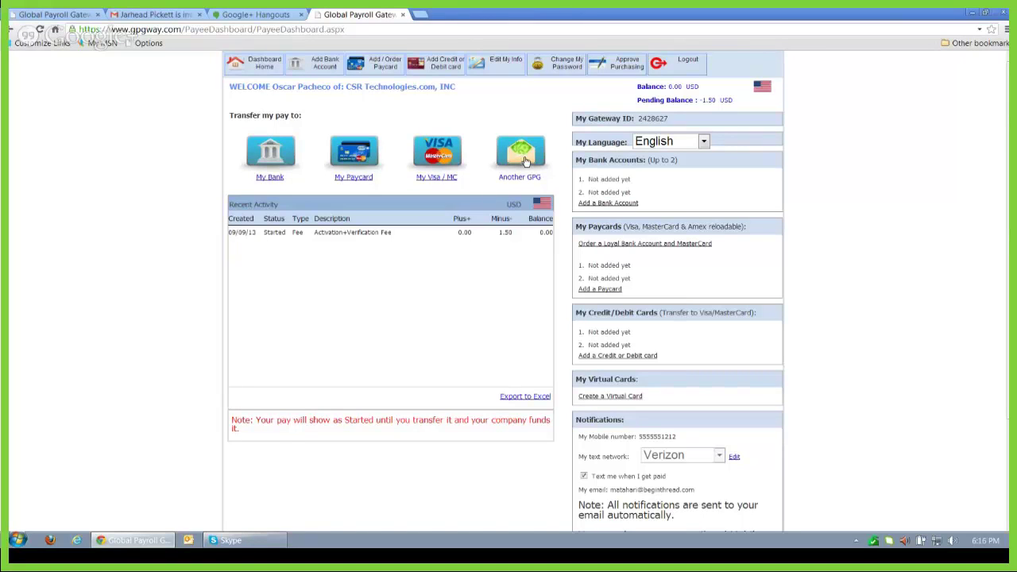
Step: Select the account's Gateway ID on the dashboard, then open the Another GPG transfer page
left_click(518, 178)
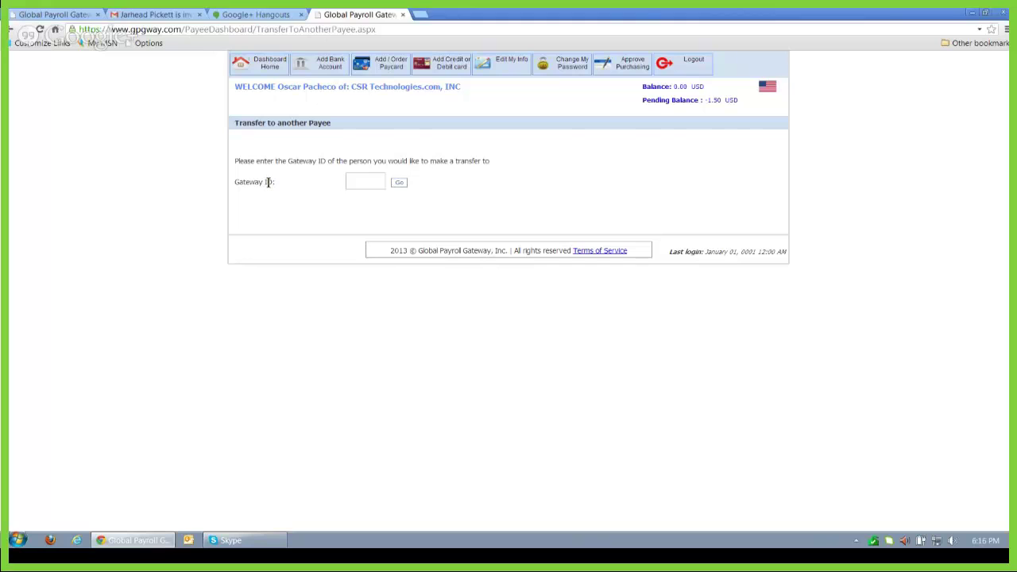
left_click(276, 67)
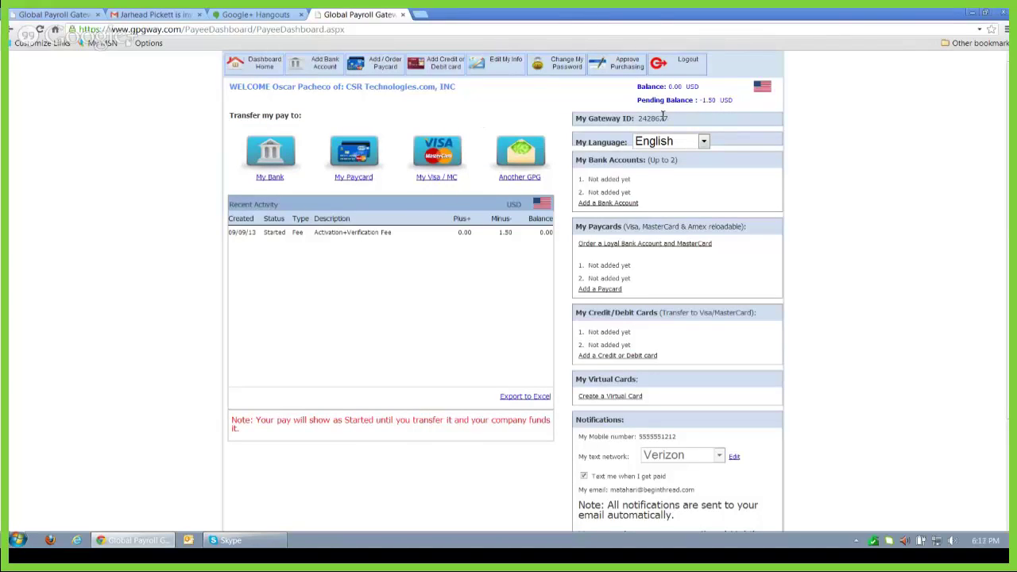
left_click_drag(668, 119, 637, 116)
left_click(524, 178)
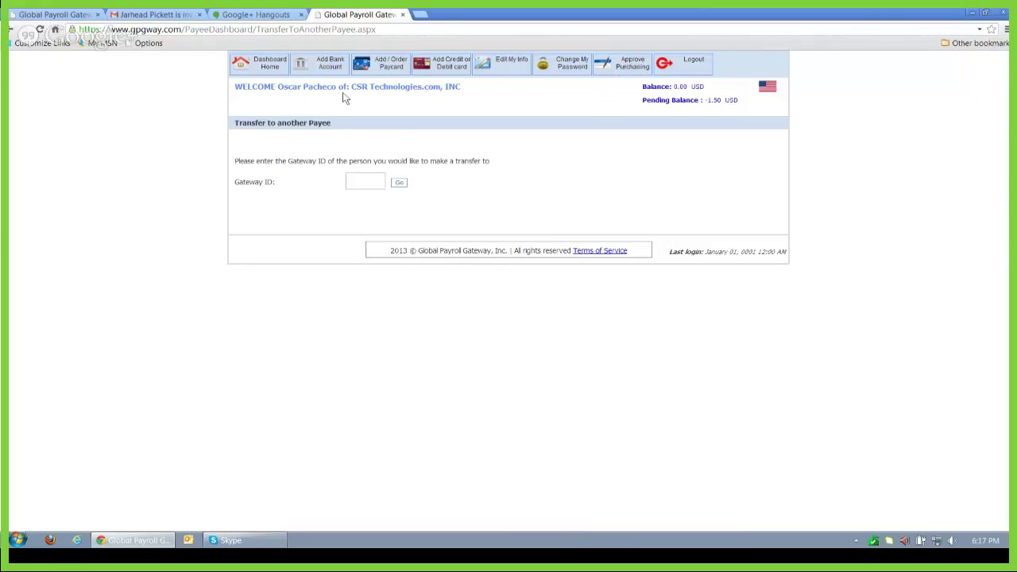
Step: Return from the transfer page to the payee dashboard via Dashboard Home
left_click(272, 66)
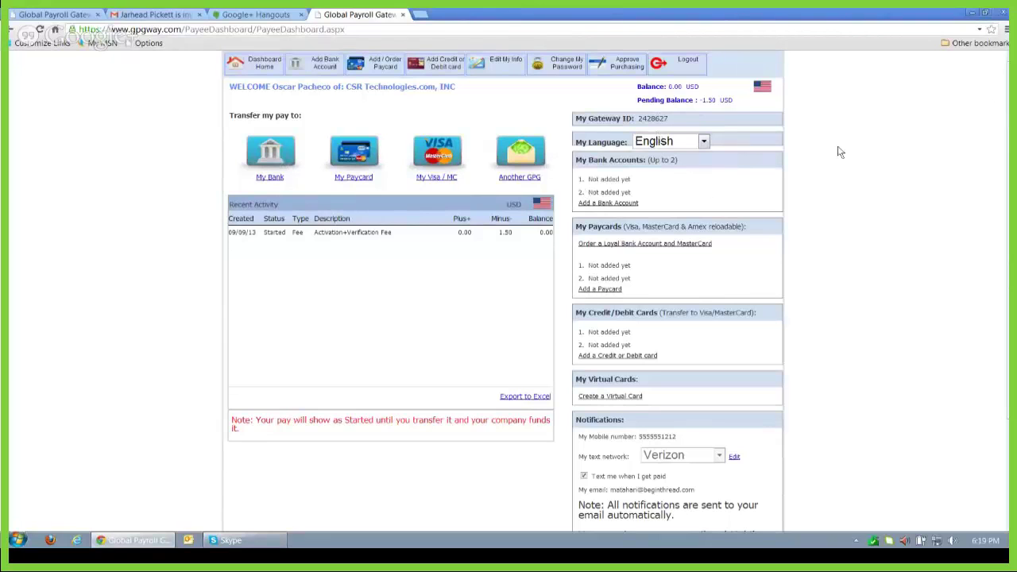
left_click(703, 143)
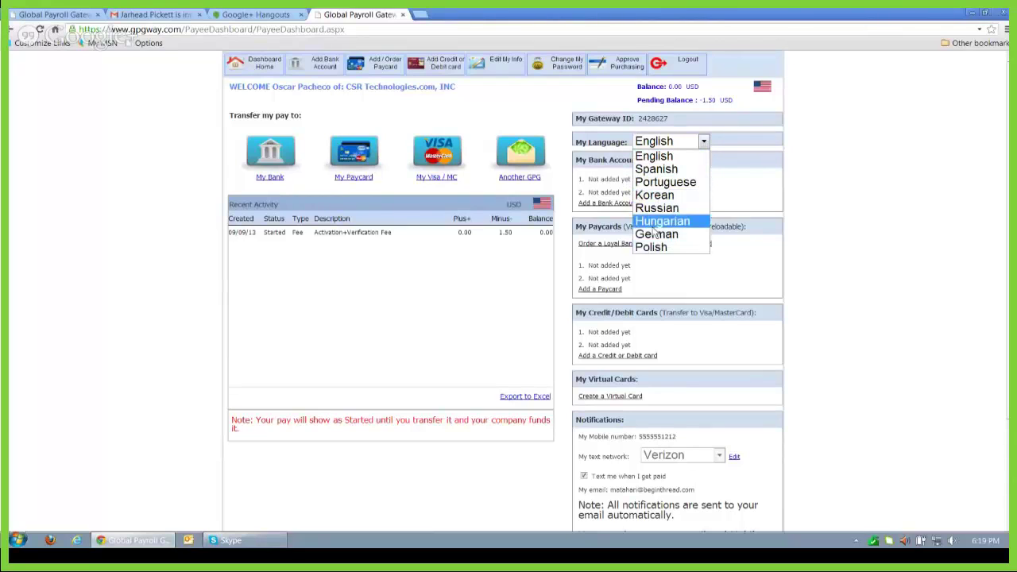
left_click(670, 157)
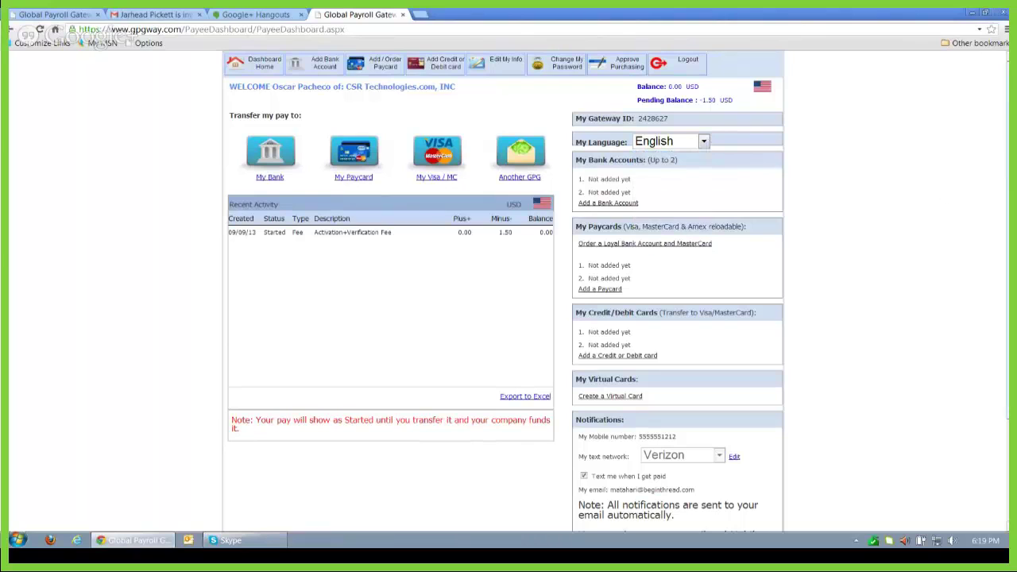
left_click_drag(1008, 238, 1008, 242)
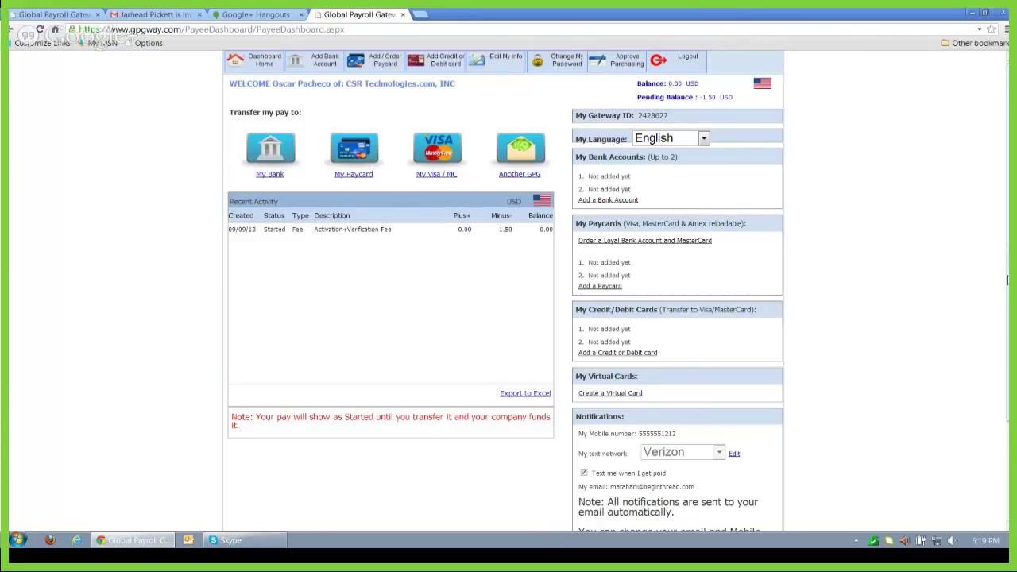
scroll(1007, 279, "down", 2)
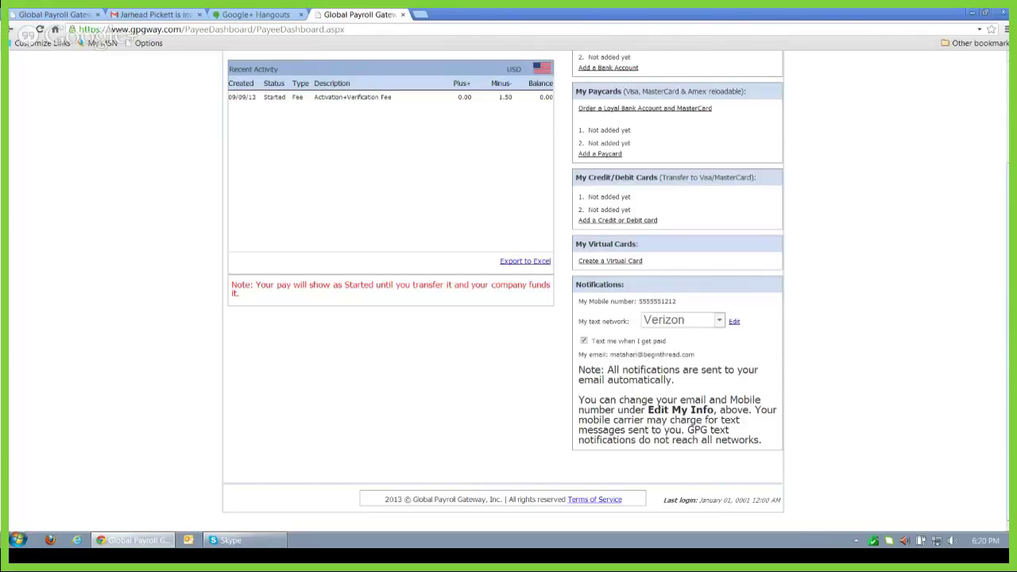
scroll(509, 291, "up", 2)
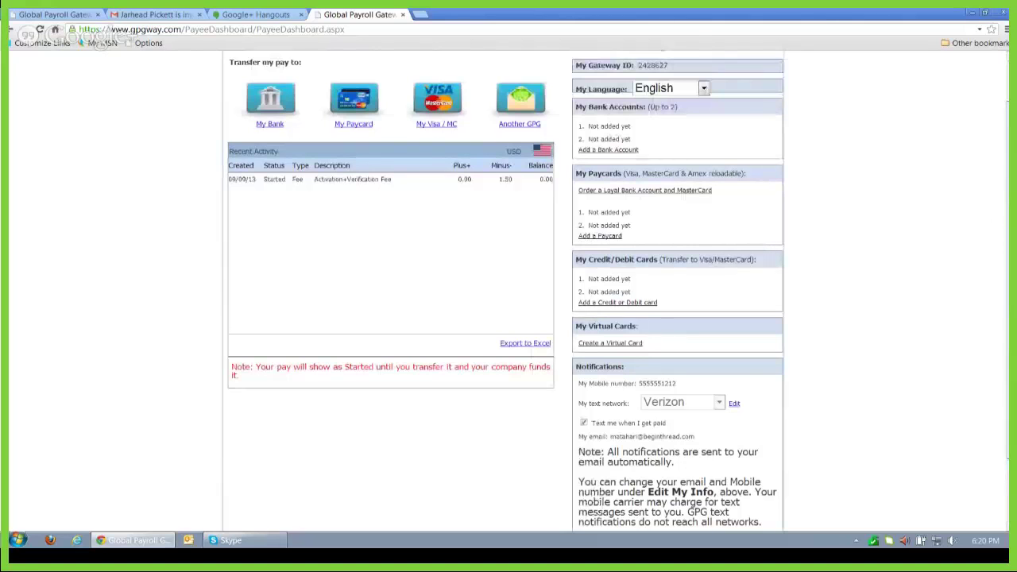
scroll(1003, 207, "up", 1)
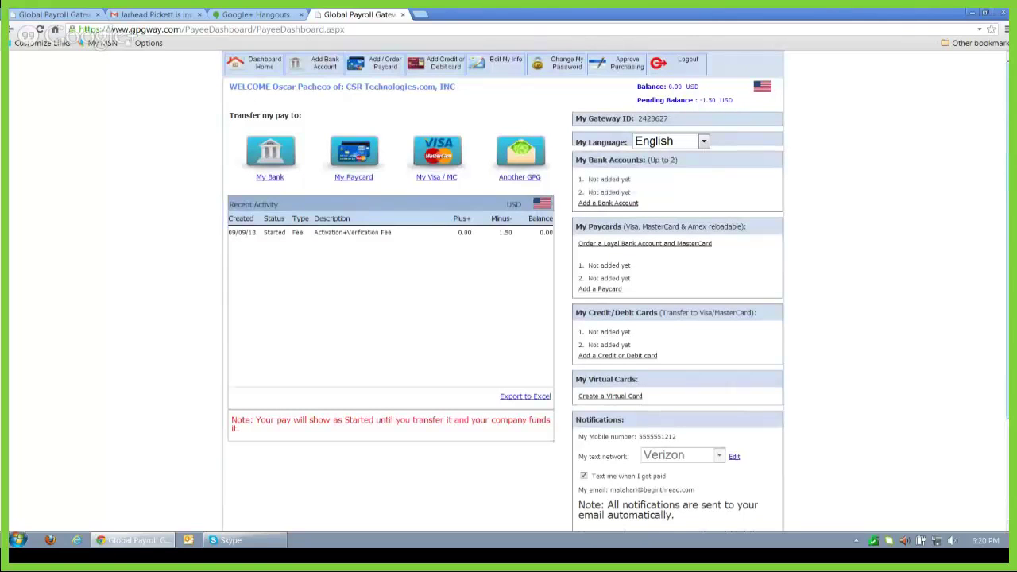
scroll(1000, 258, "down", 3)
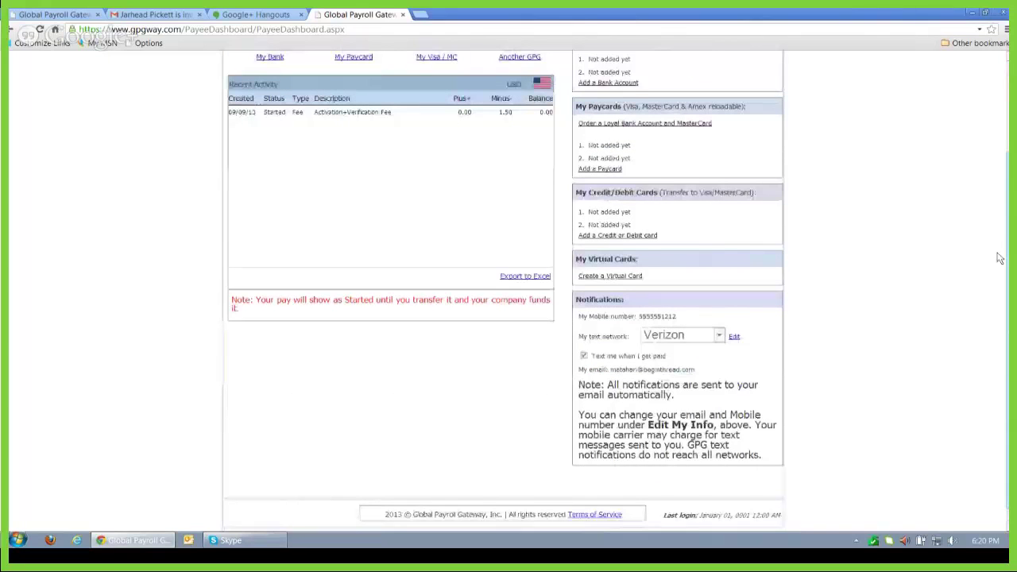
left_click_drag(1000, 259, 1000, 270)
left_click(638, 263)
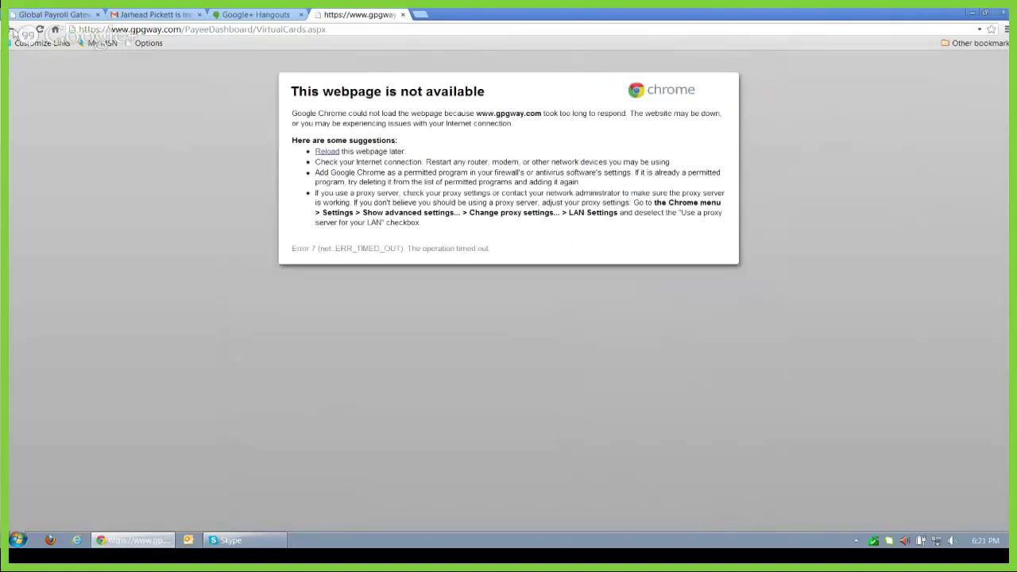
left_click(13, 32)
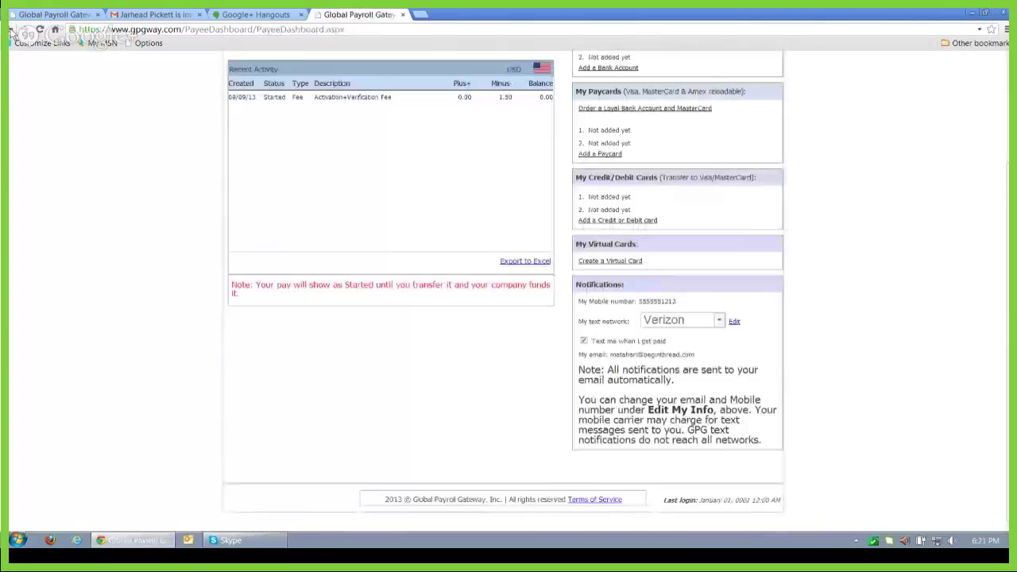
Step: Attempt several times to create a virtual card, then return to the payee dashboard
left_click(617, 263)
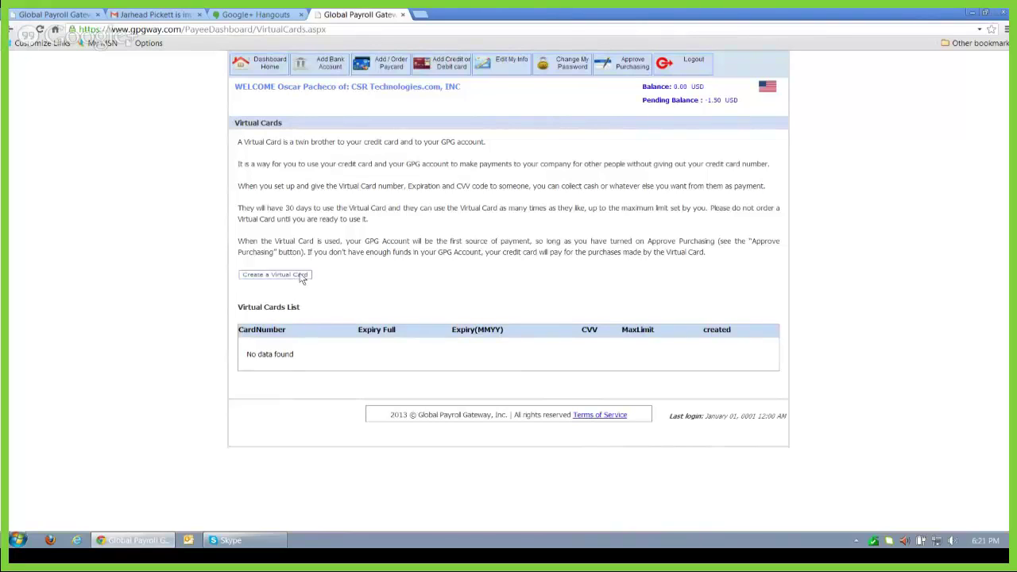
left_click(307, 278)
left_click(306, 276)
left_click(303, 277)
left_click(306, 277)
left_click(264, 63)
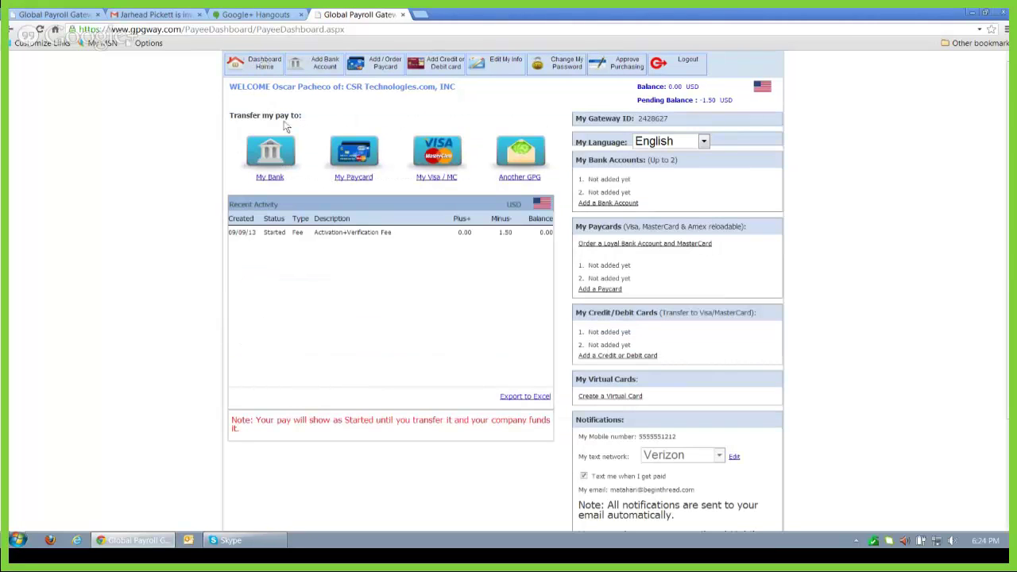
left_click(270, 178)
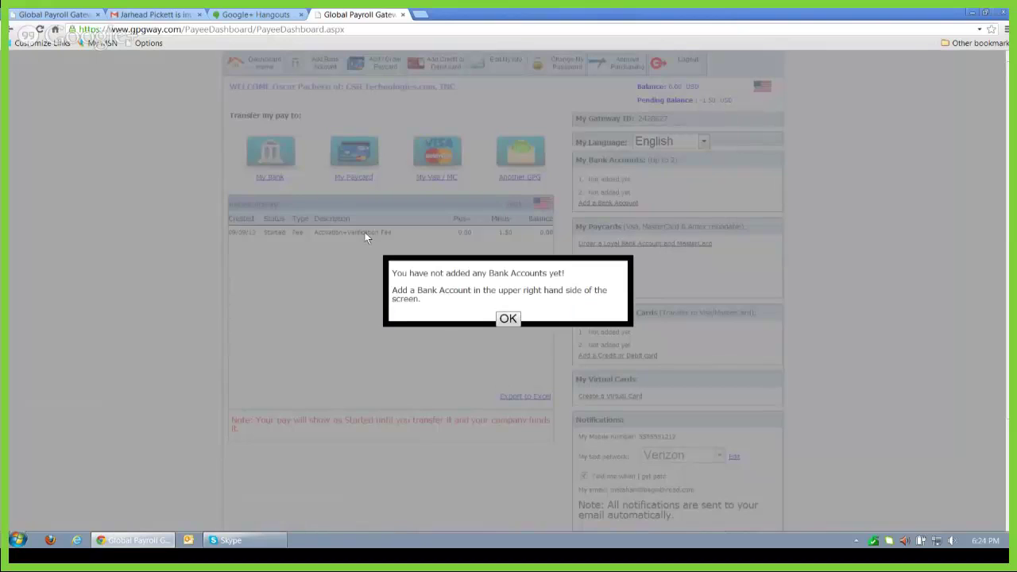
left_click(508, 318)
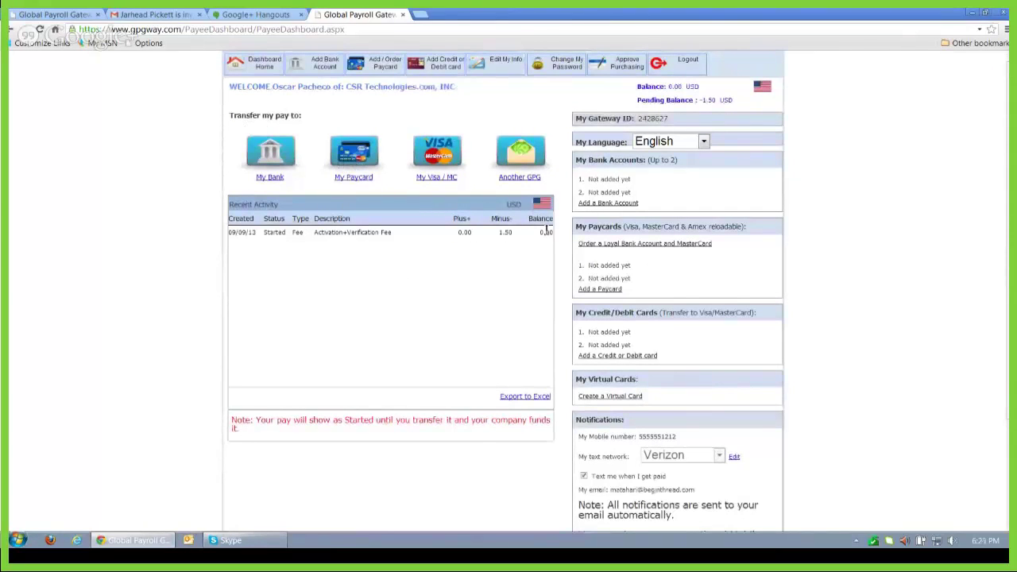
left_click(630, 203)
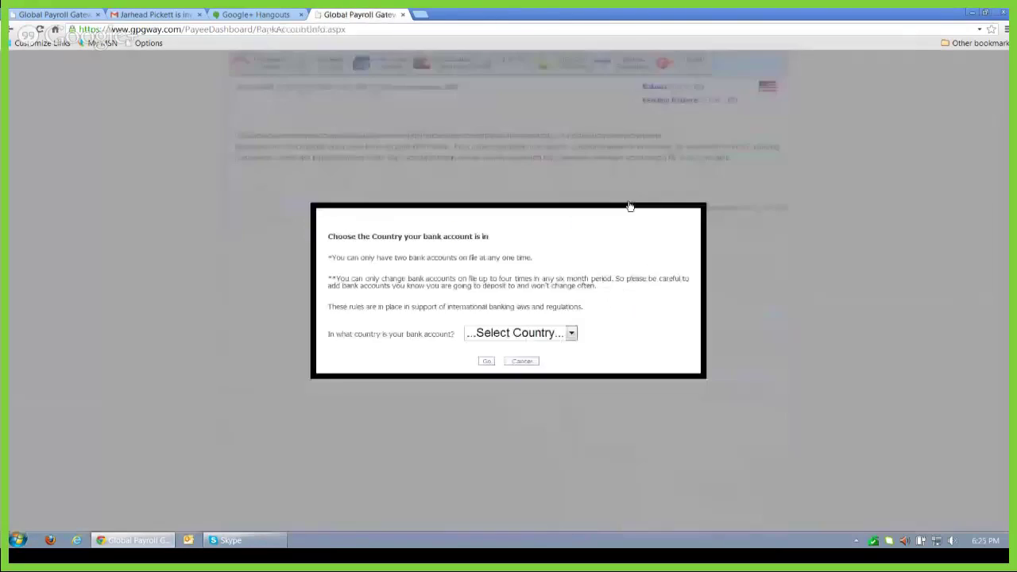
left_click(572, 333)
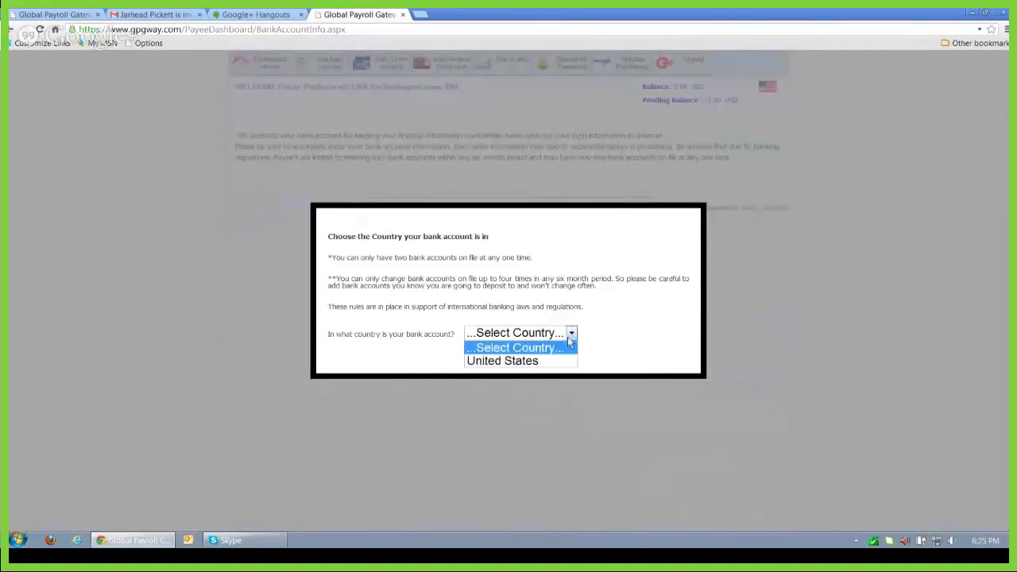
left_click(522, 364)
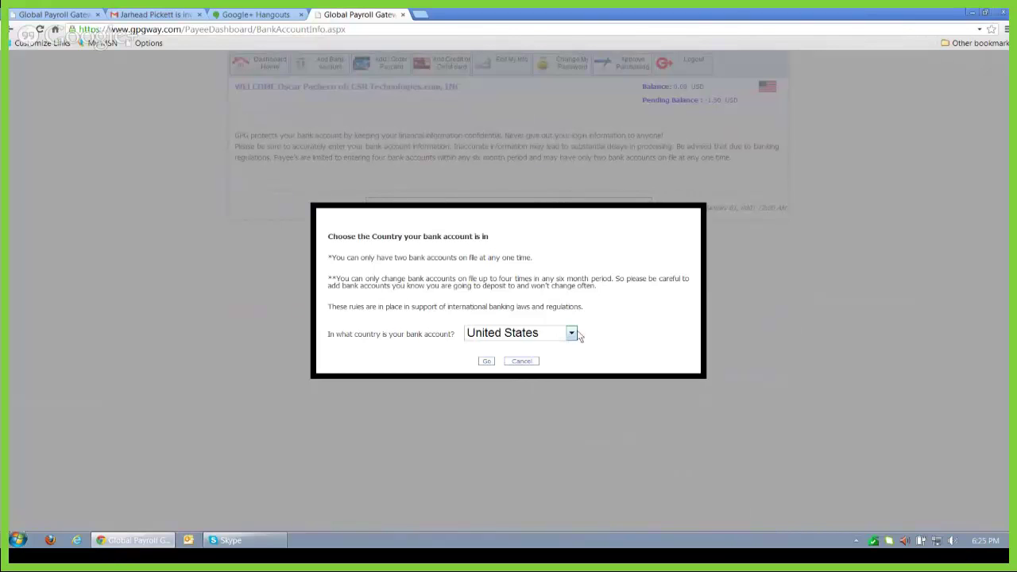
left_click(486, 361)
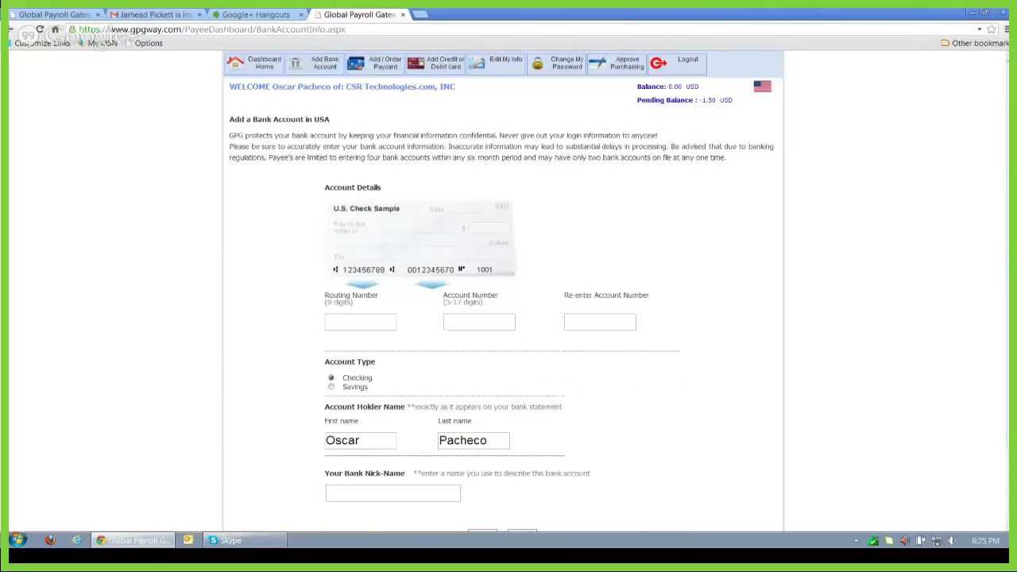
scroll(347, 324, "down", 2)
scroll(445, 291, "up", 2)
scroll(391, 398, "down", 1)
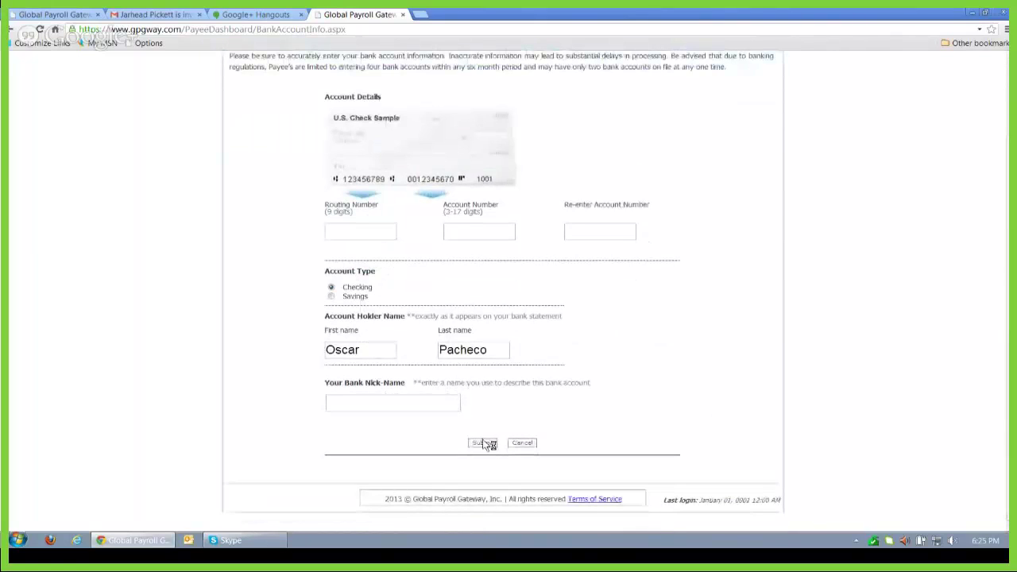
scroll(556, 278, "up", 1)
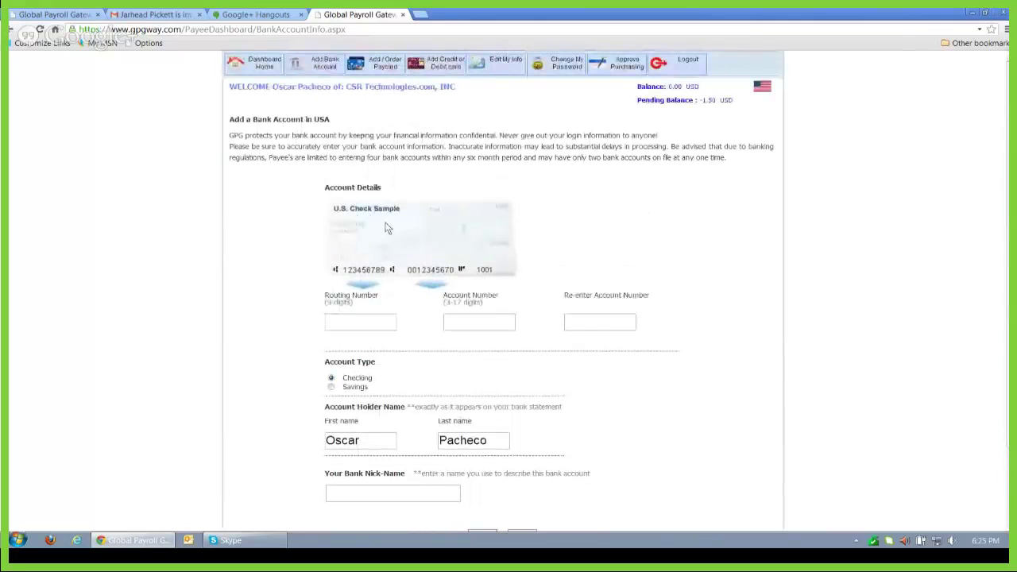
left_click(268, 64)
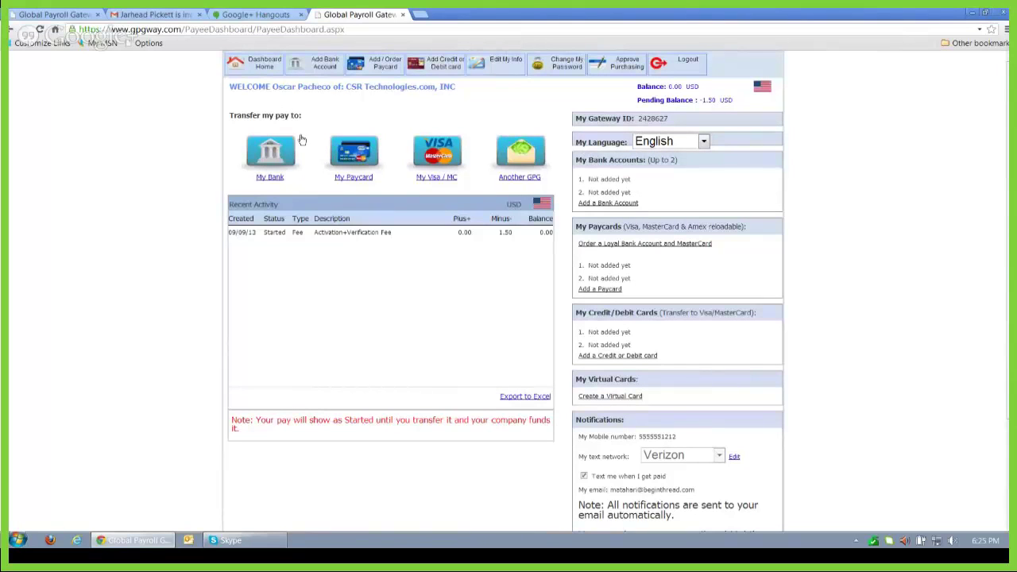
left_click(275, 177)
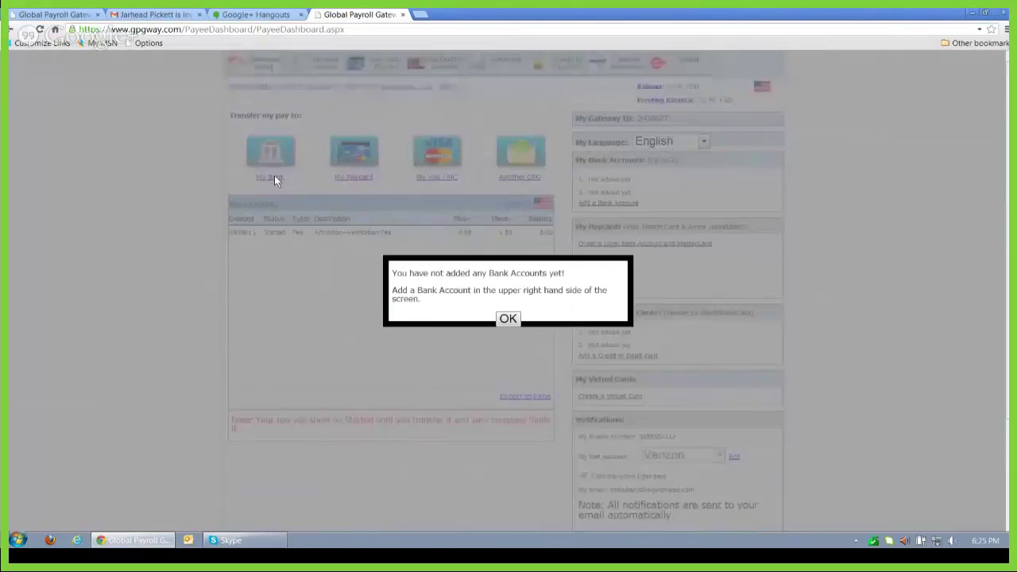
left_click(508, 320)
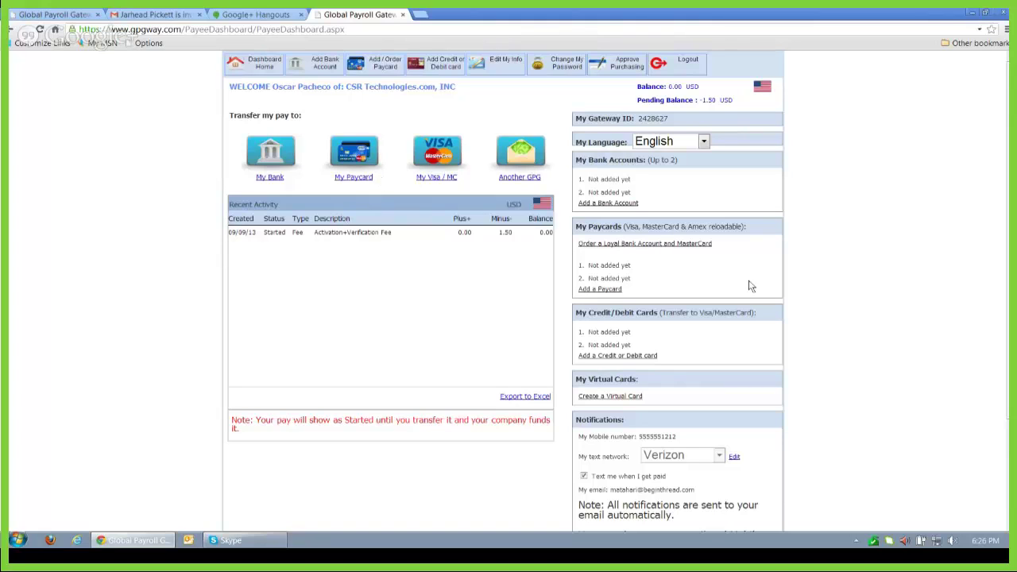
left_click(608, 289)
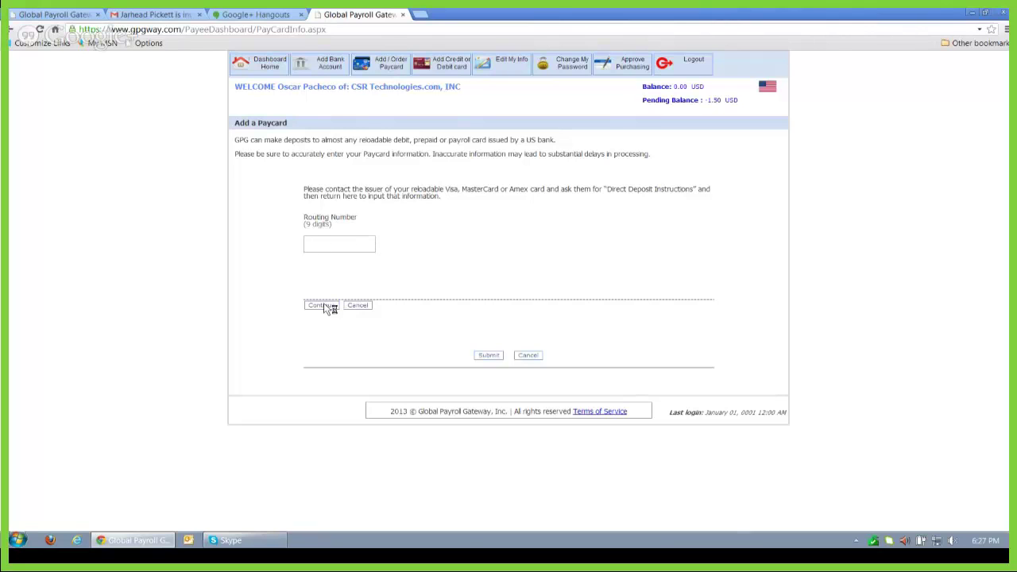
left_click(266, 67)
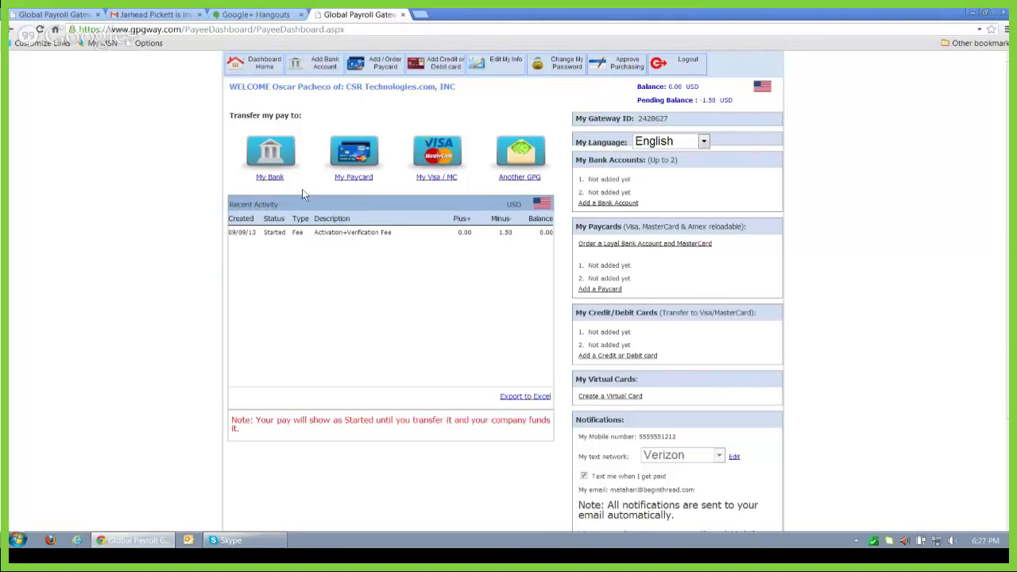
left_click(360, 180)
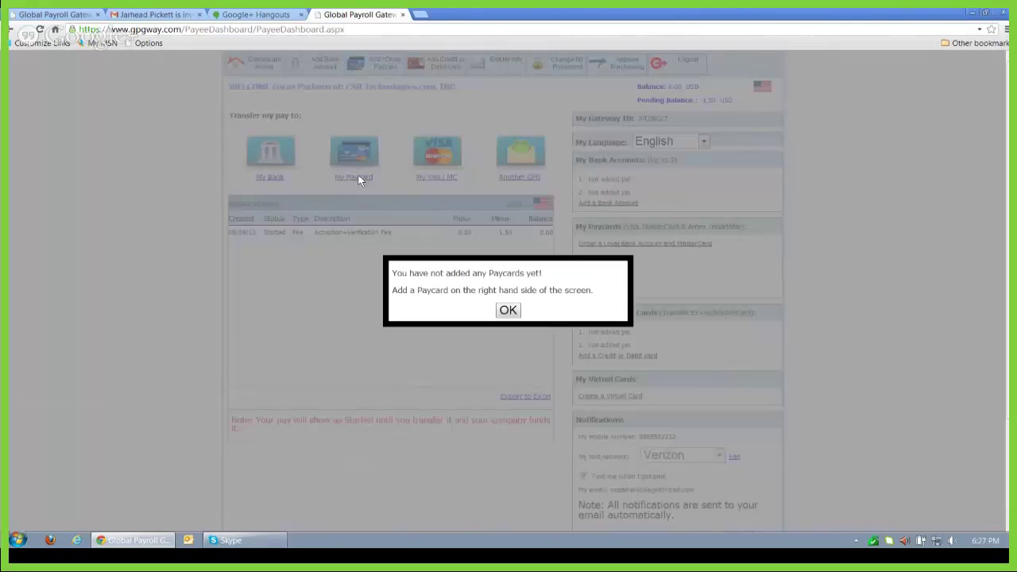
left_click(507, 310)
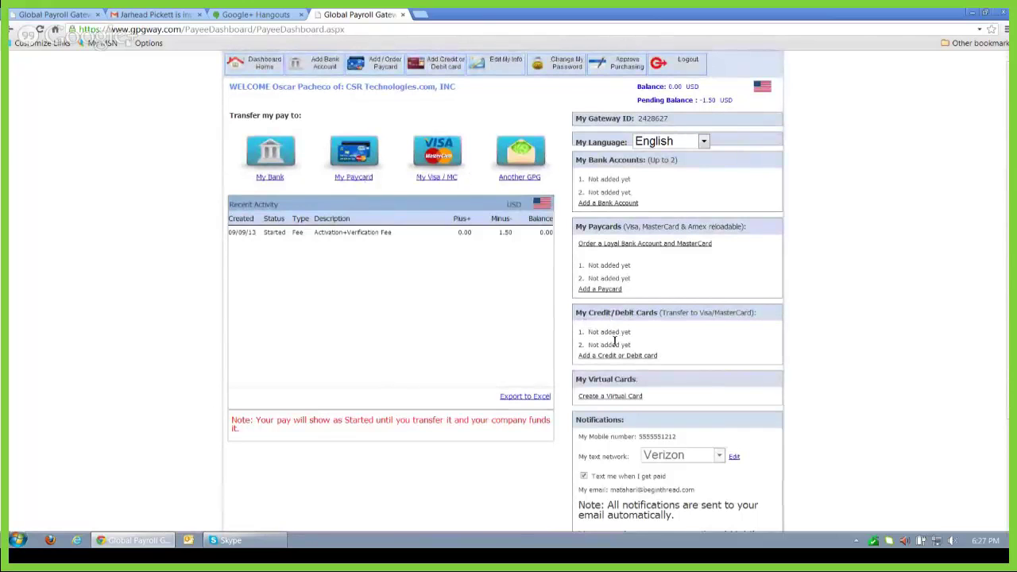
left_click(618, 356)
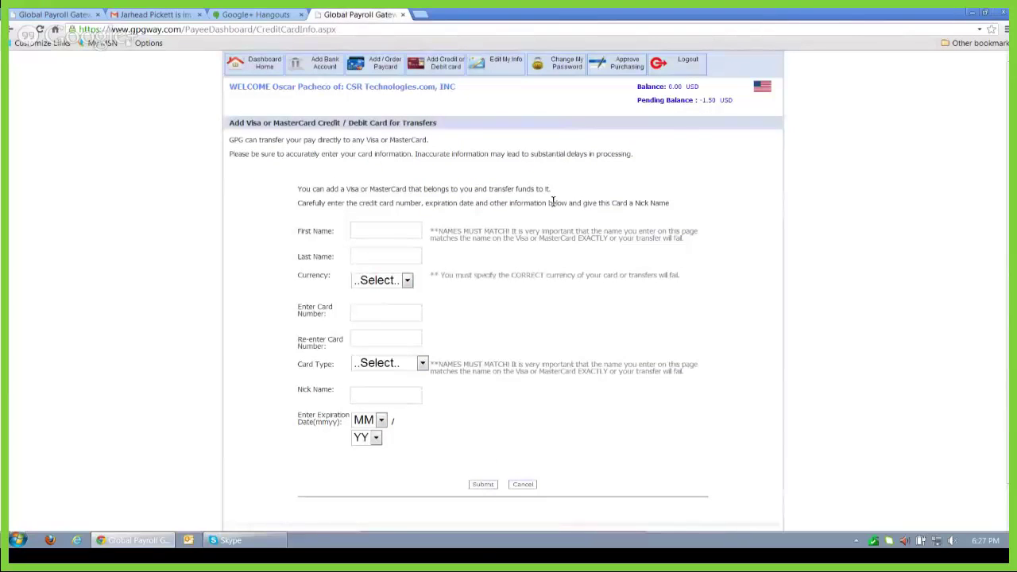
left_click(267, 68)
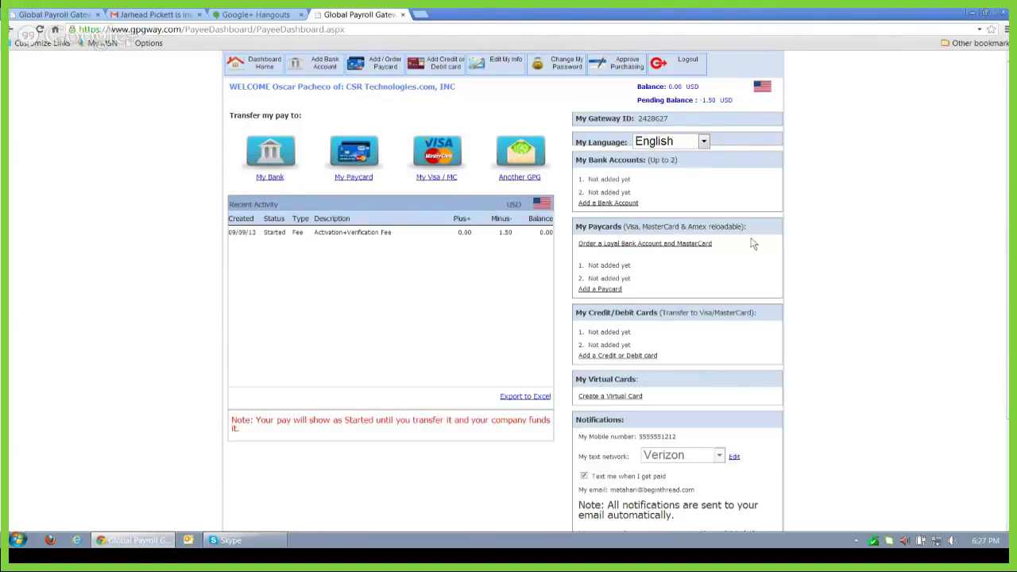
left_click(628, 246)
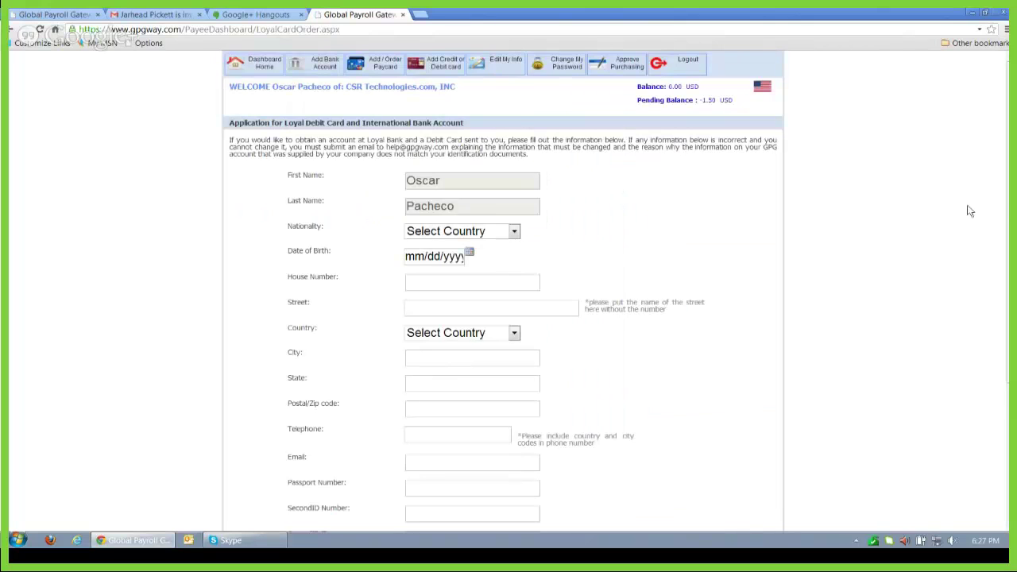
scroll(1006, 199, "down", 1)
scroll(503, 292, "down", 3)
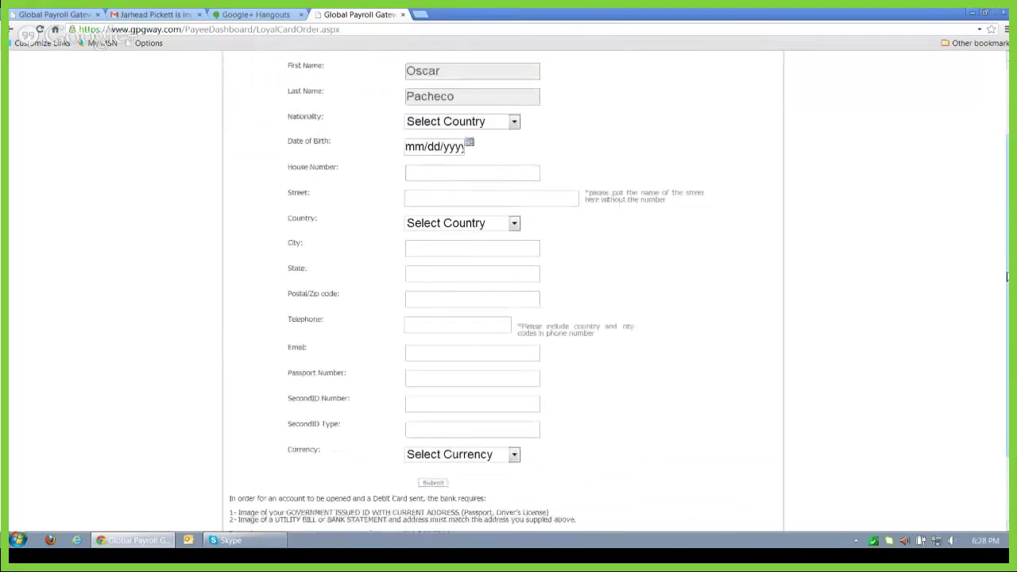
scroll(503, 291, "up", 3)
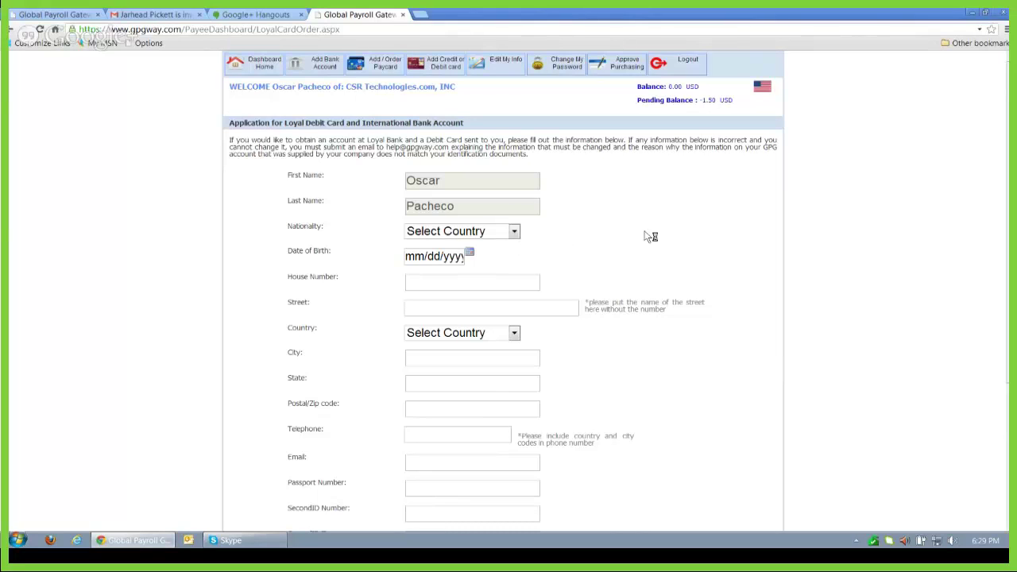
left_click(264, 68)
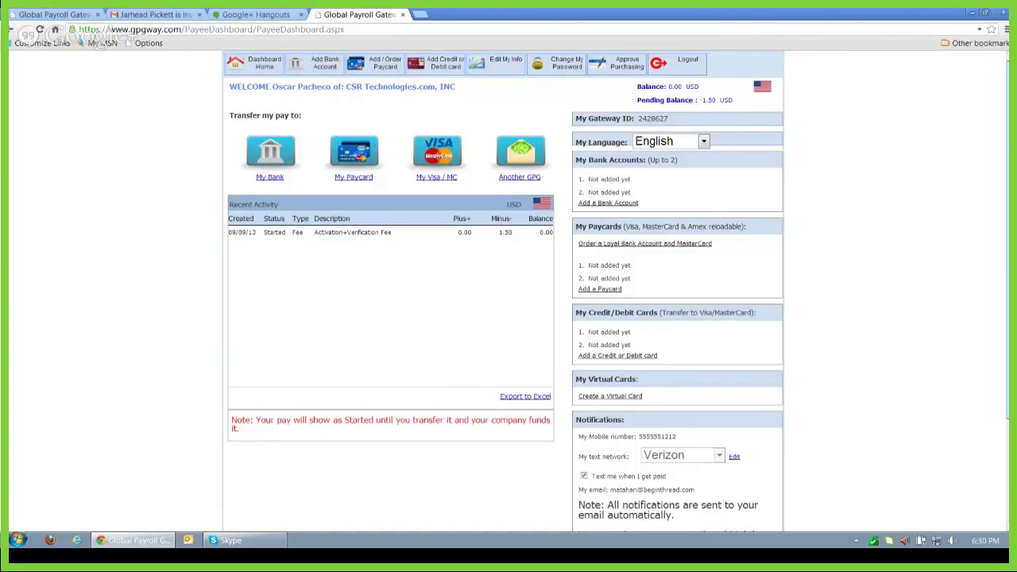
scroll(509, 290, "down", 3)
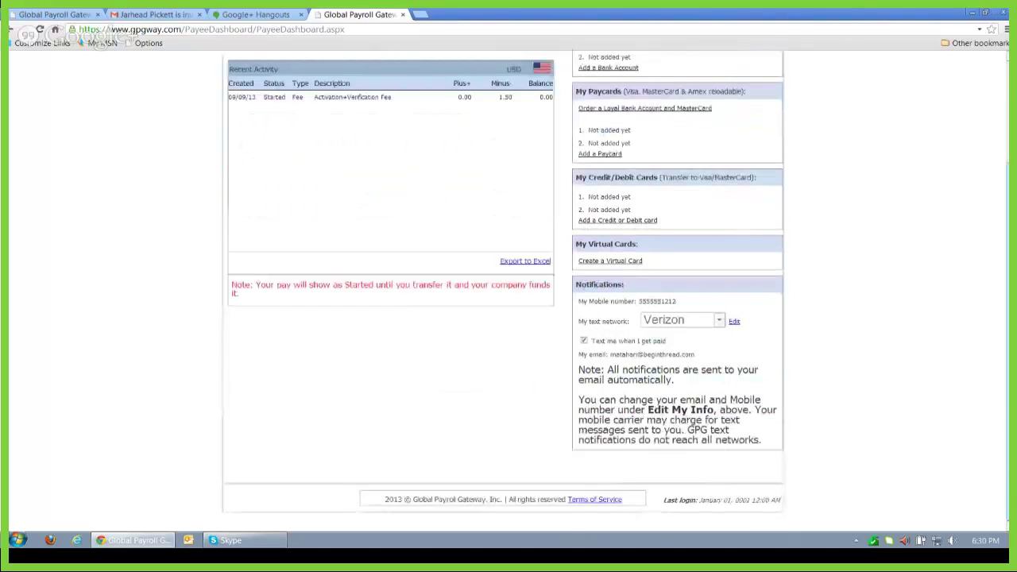
scroll(508, 291, "up", 3)
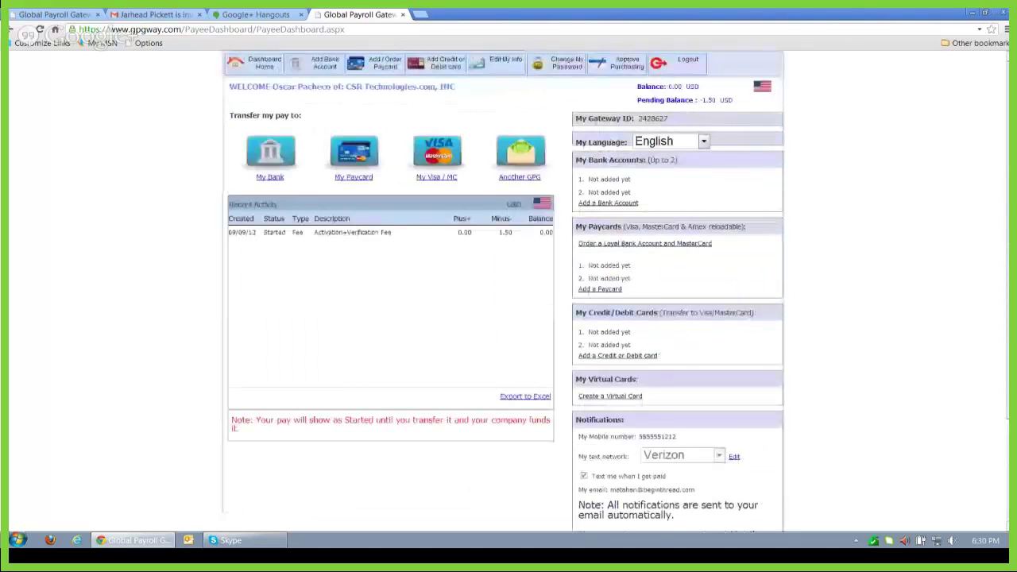